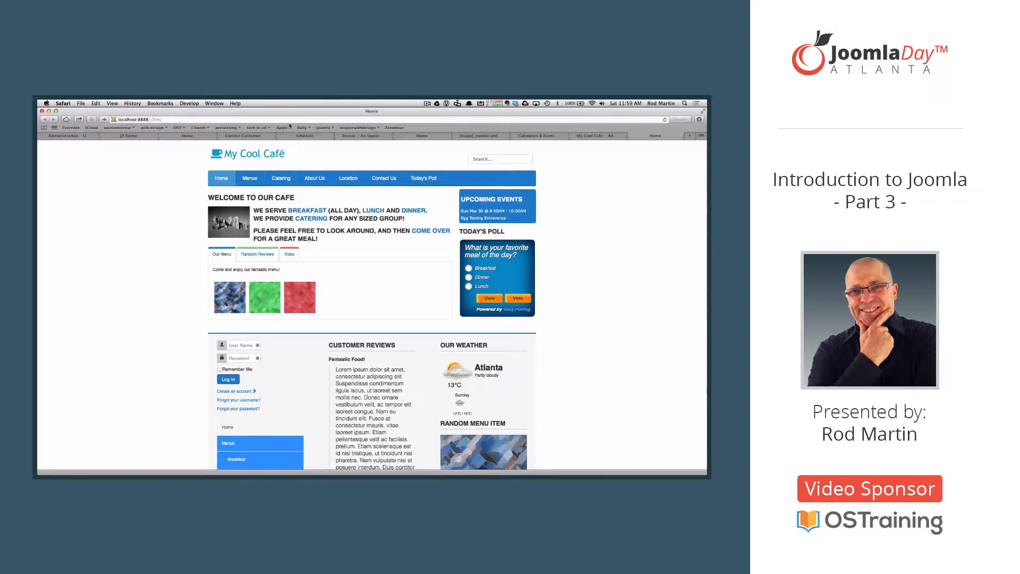
Step: In the café admin, open the NoNumber Extension Manager and review extension versions and available updates
left_click(584, 138)
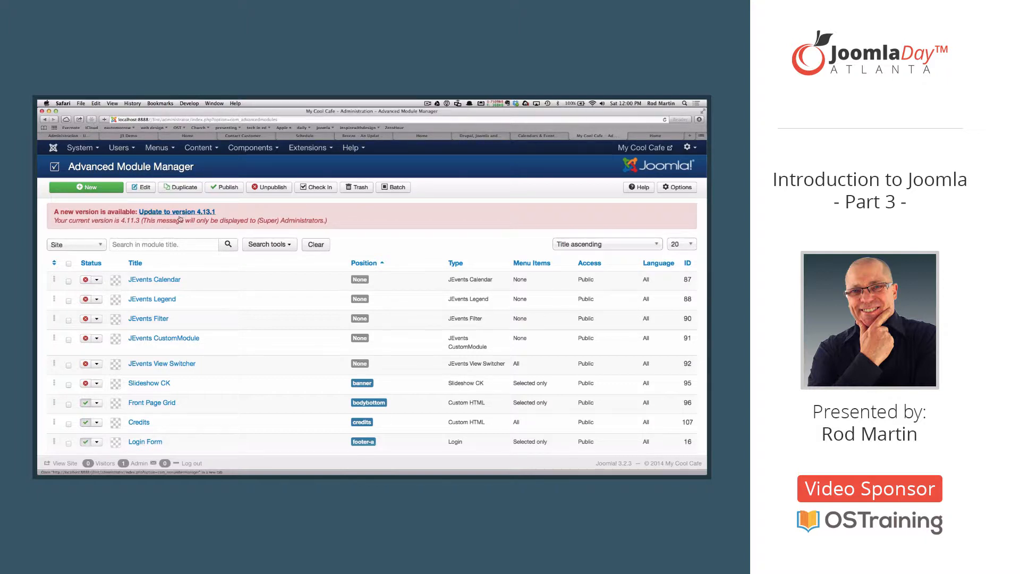
left_click(246, 151)
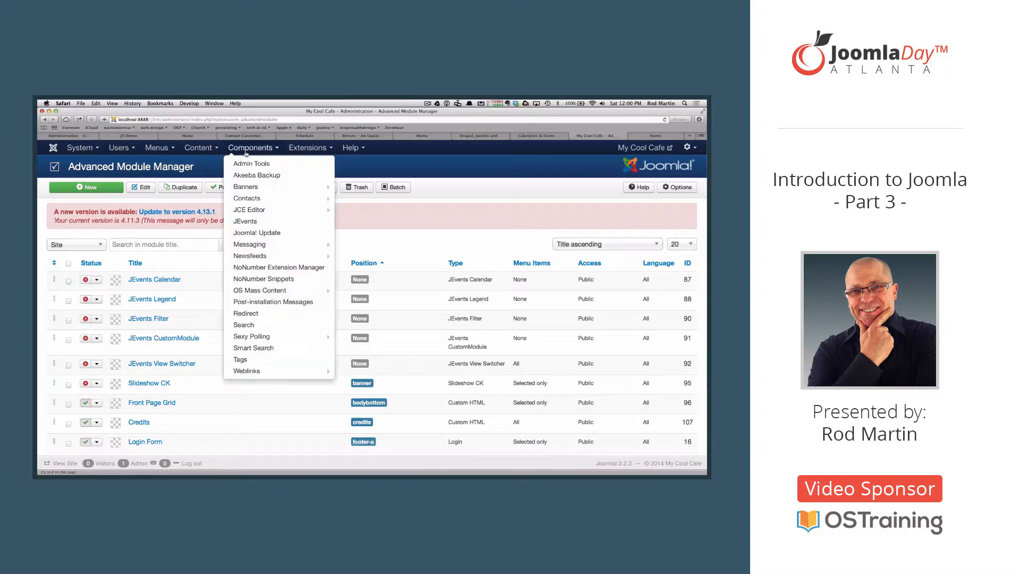
left_click(254, 268)
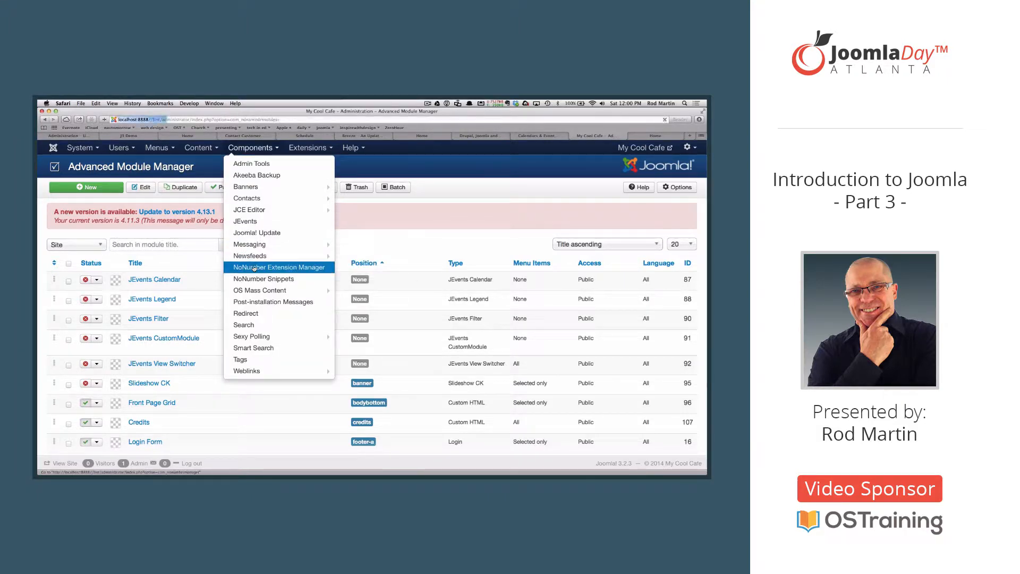
scroll(254, 269, "down", 5)
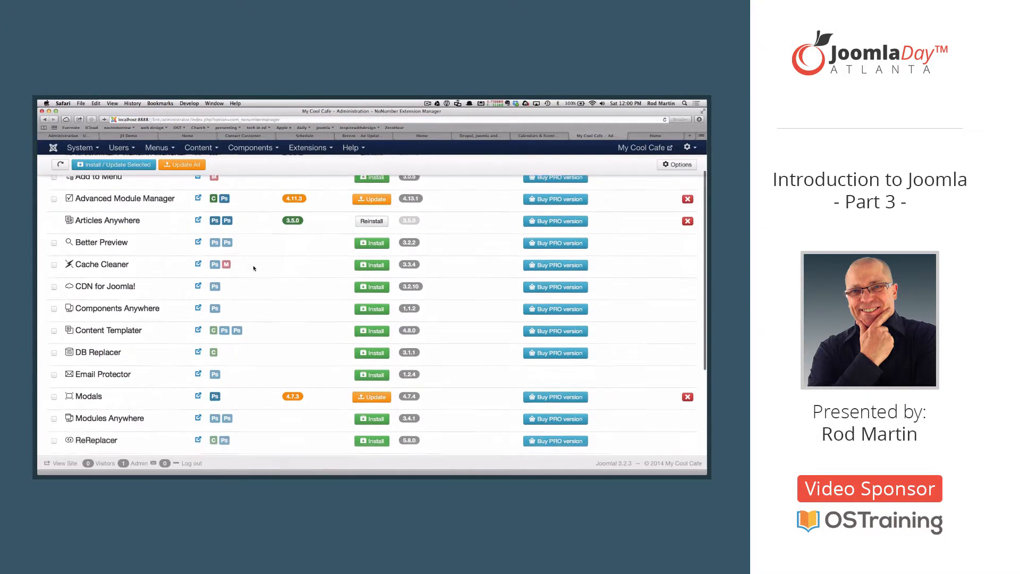
scroll(254, 269, "up", 3)
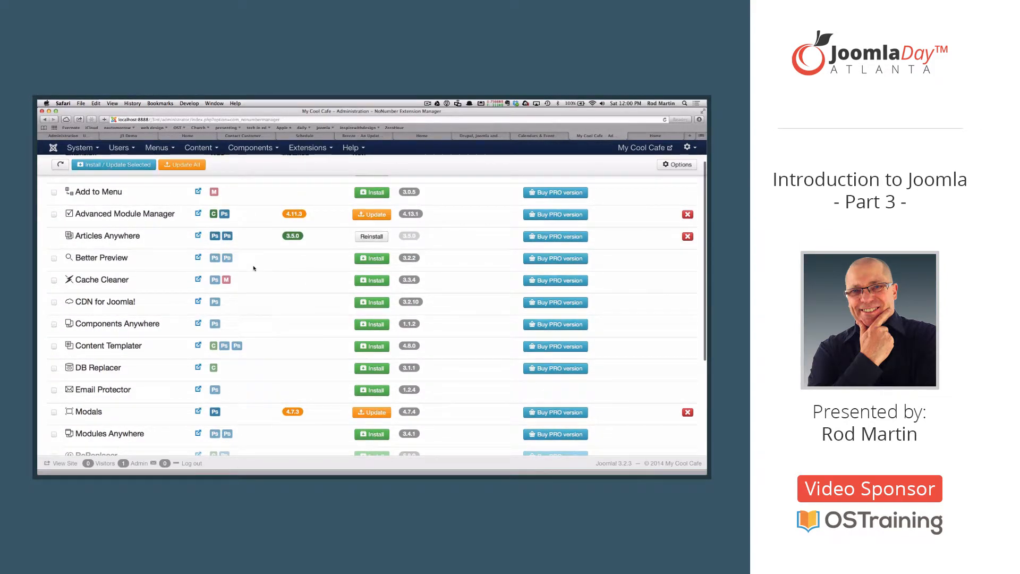
scroll(254, 269, "up", 2)
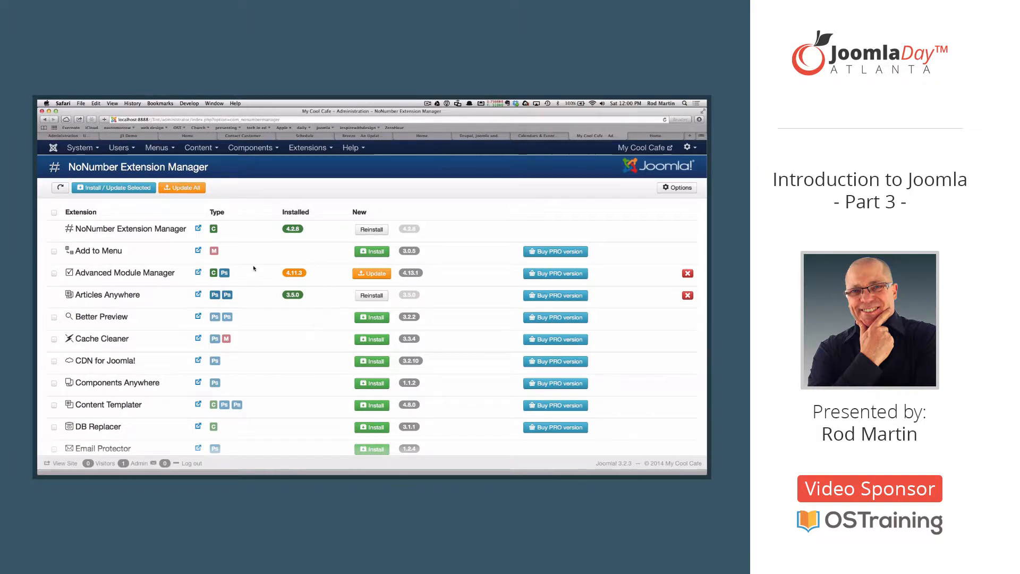
Step: View the Extension Manager's Upload Package File form, then open the Template Manager: Styles list
left_click(311, 148)
left_click(311, 164)
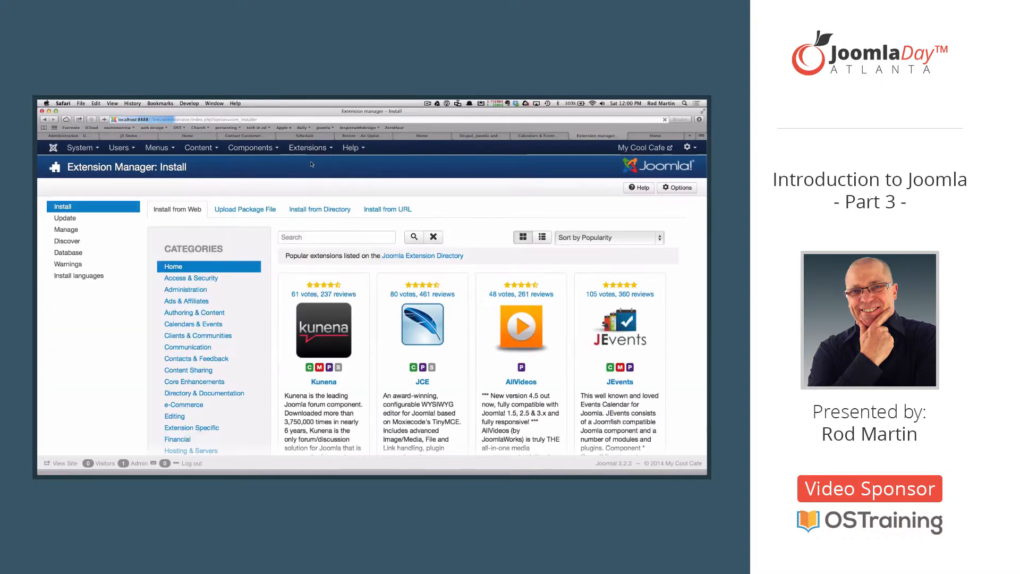
left_click(240, 210)
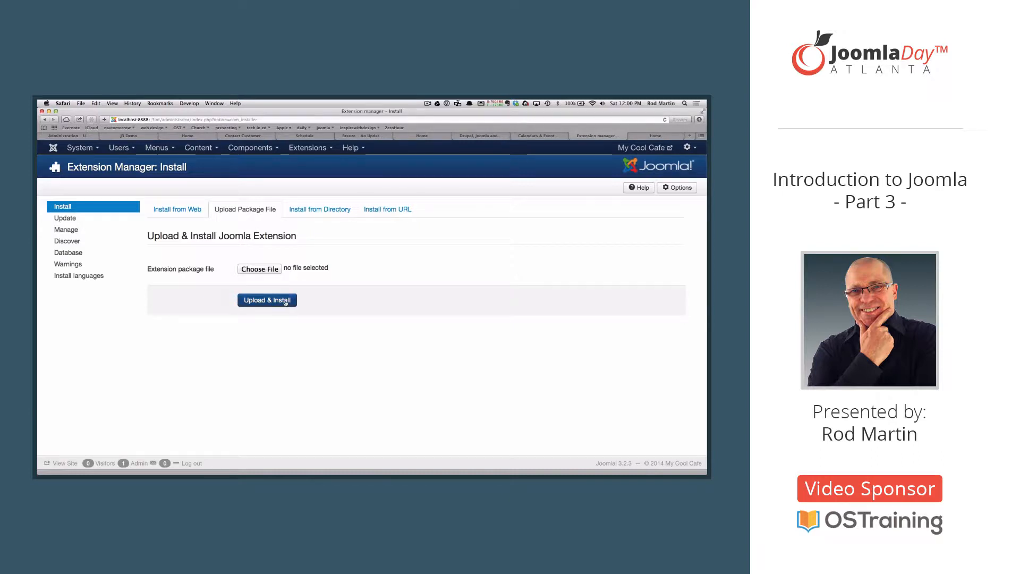
left_click(308, 147)
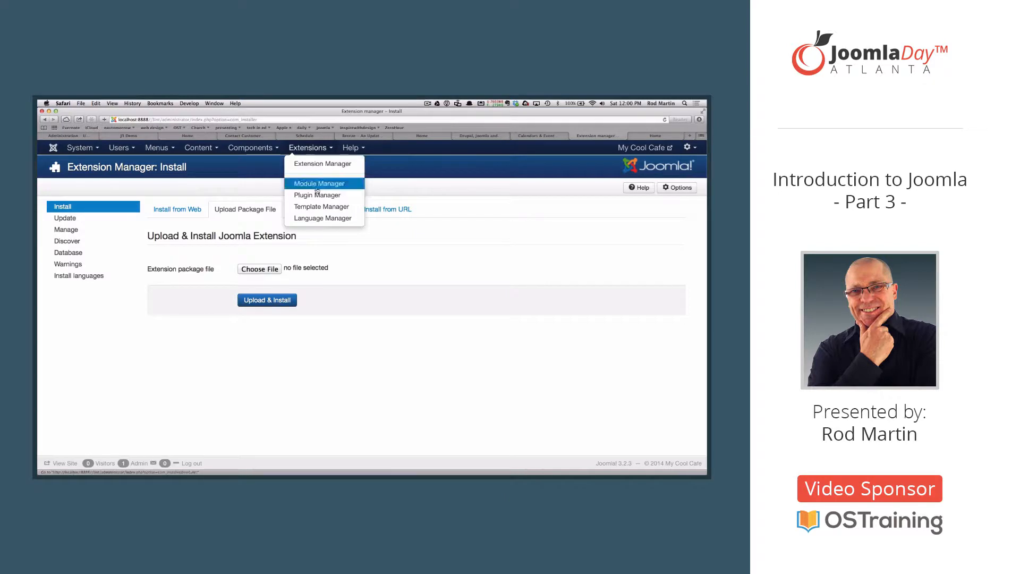
left_click(319, 206)
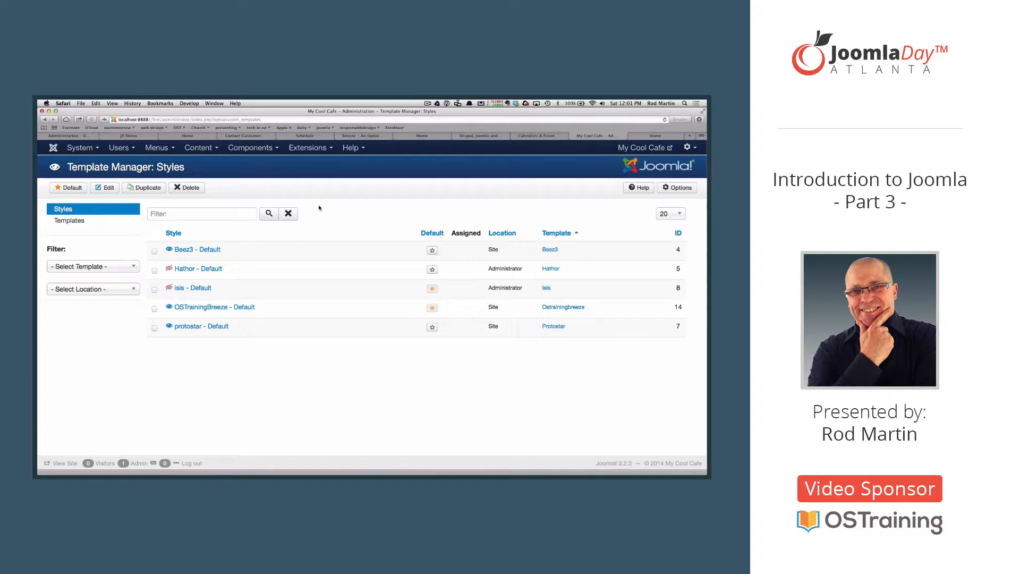
Step: Load integrityresource.org in a new Safari tab
key("super+t")
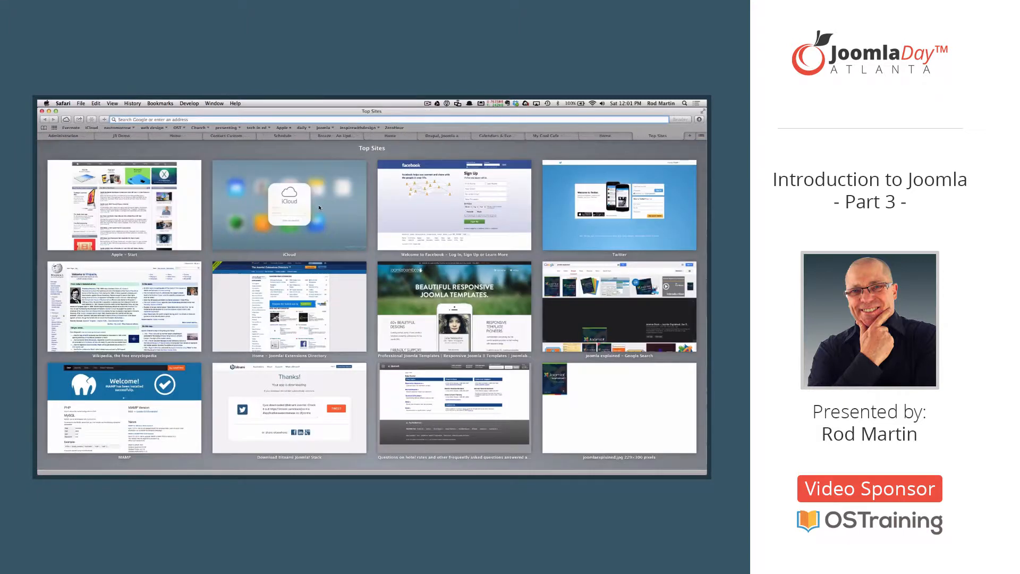
type("inte")
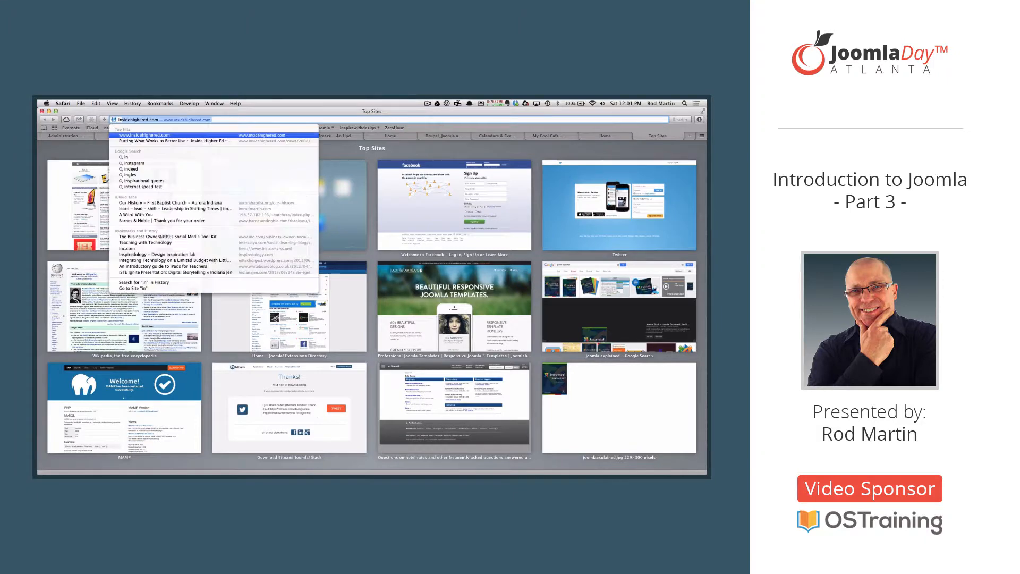
type("g")
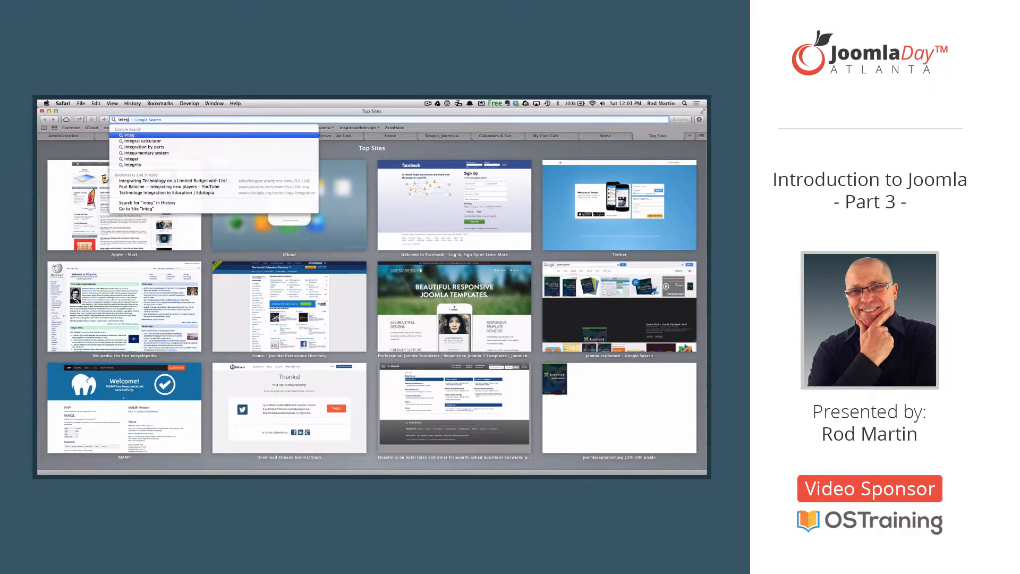
type("rityresourc")
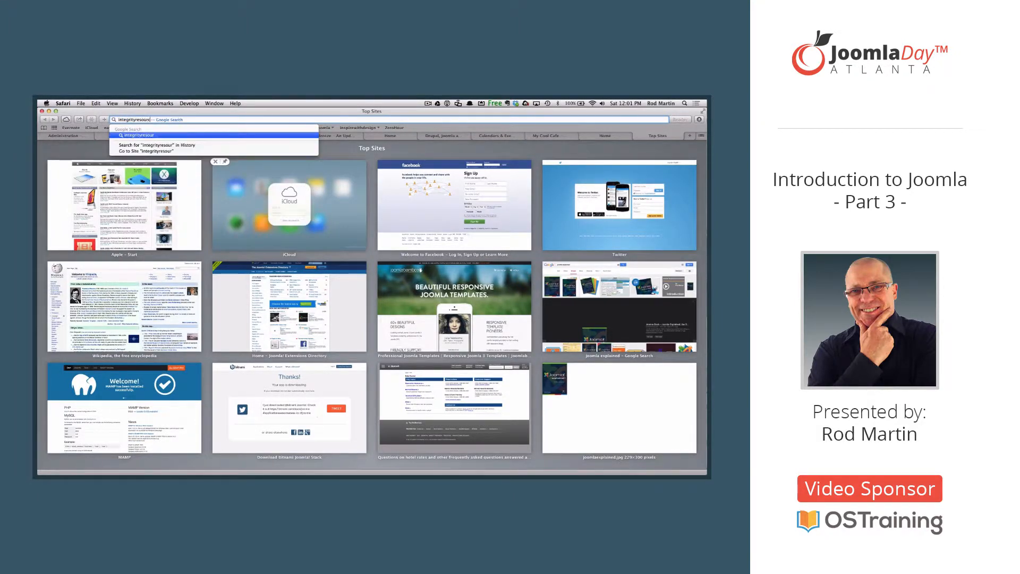
type("e.org")
key("Return")
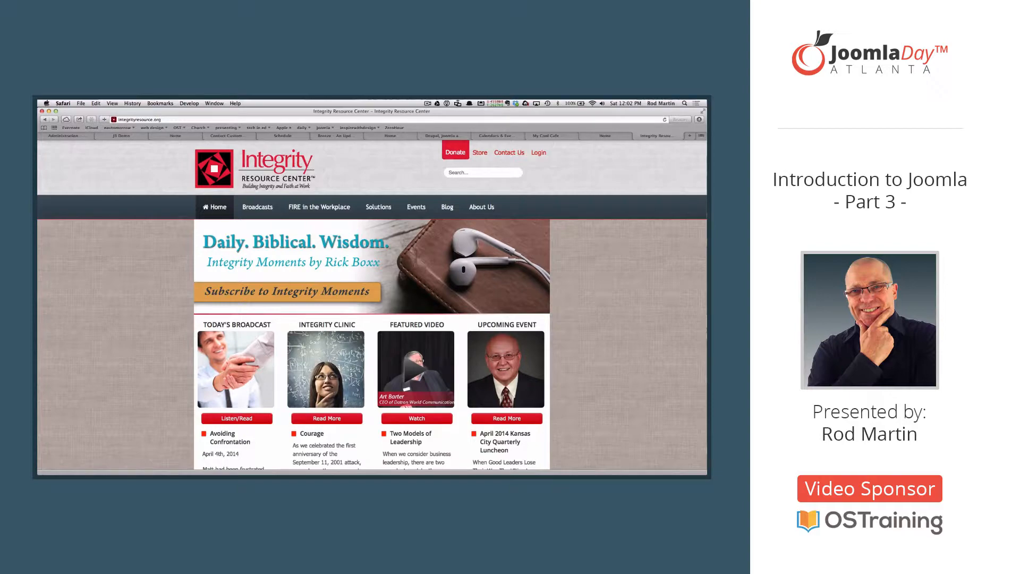
Step: Browse the live site's Broadcasts and Solutions pages, then return to the café's template styles list
scroll(372, 302, "down", 10)
scroll(372, 303, "up", 10)
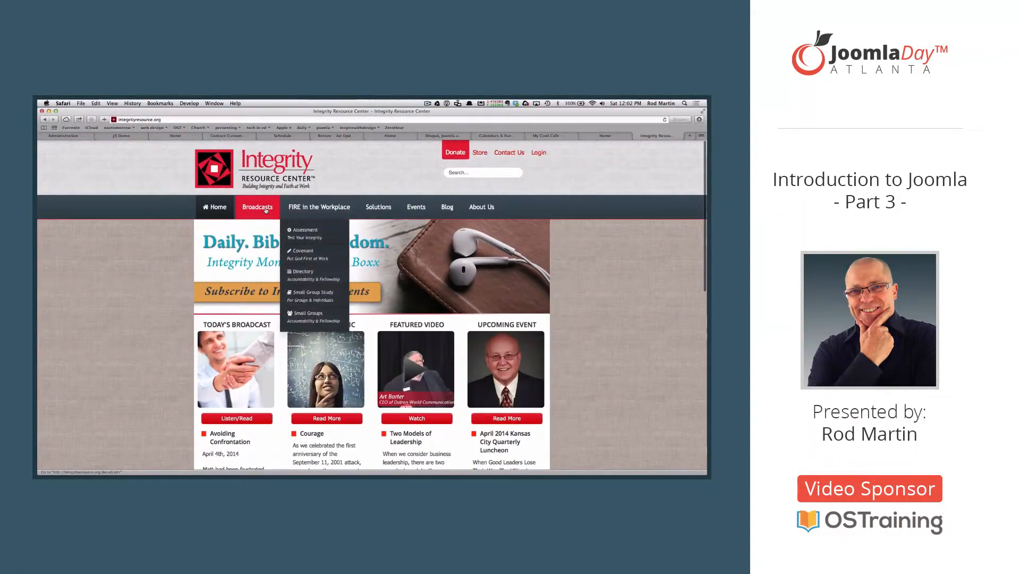
left_click(258, 207)
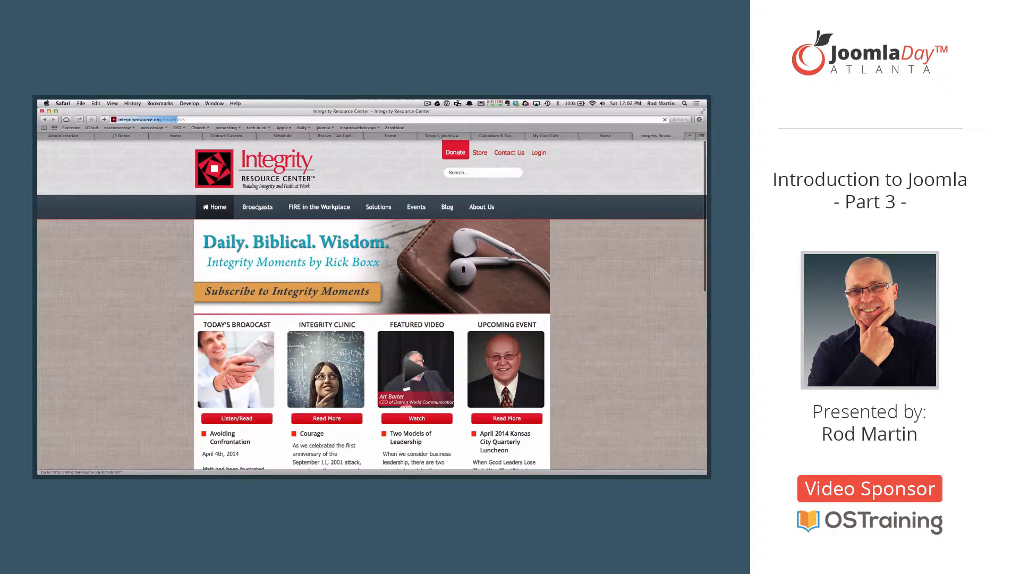
left_click(259, 208)
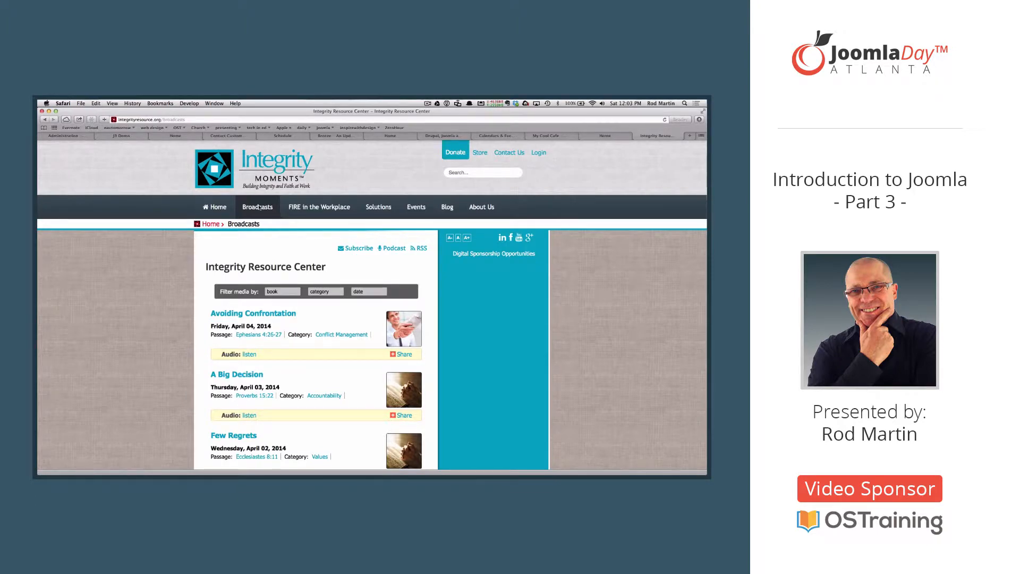
left_click(379, 207)
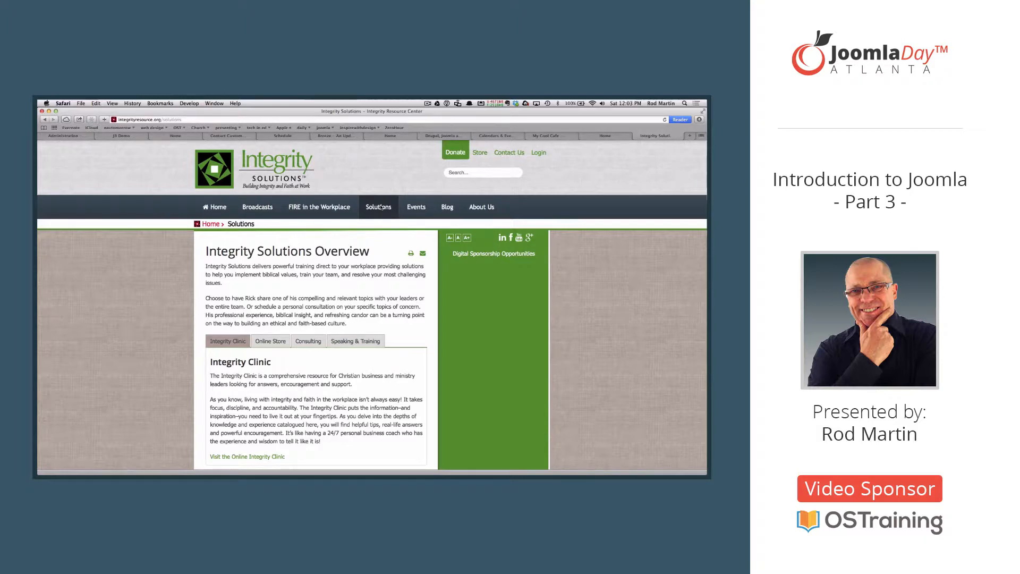
scroll(381, 208, "up", 1)
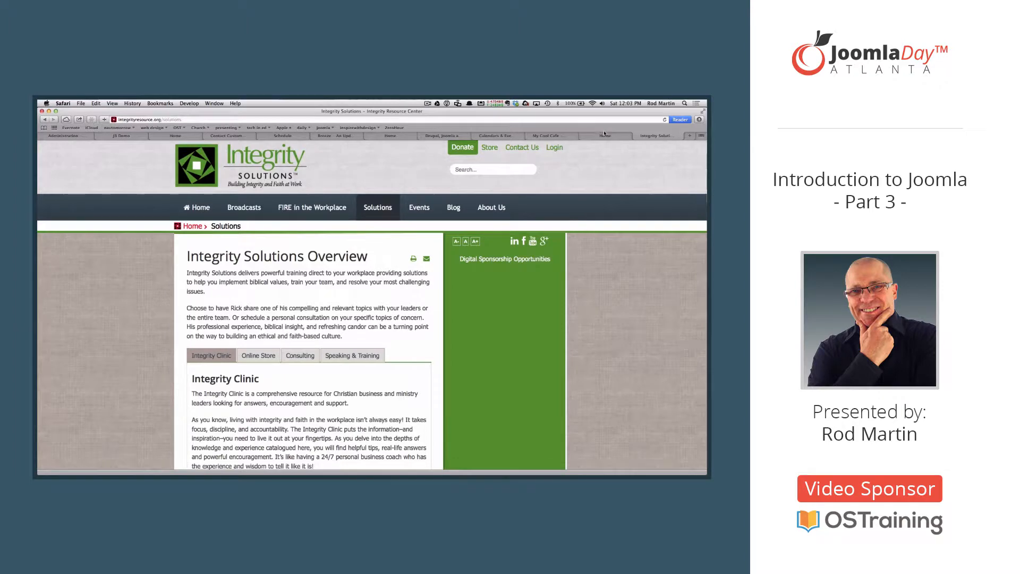
left_click(560, 135)
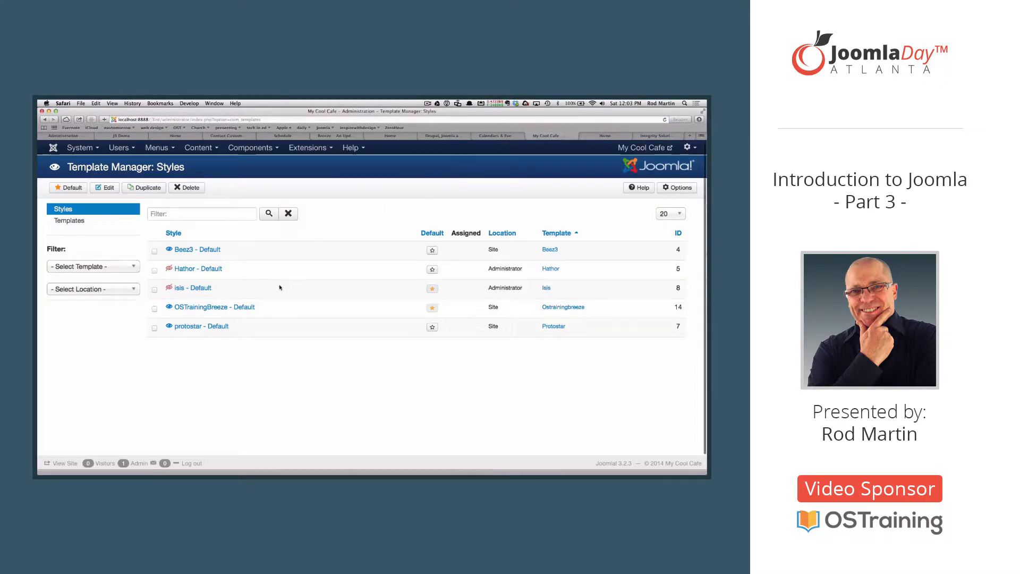
left_click(214, 308)
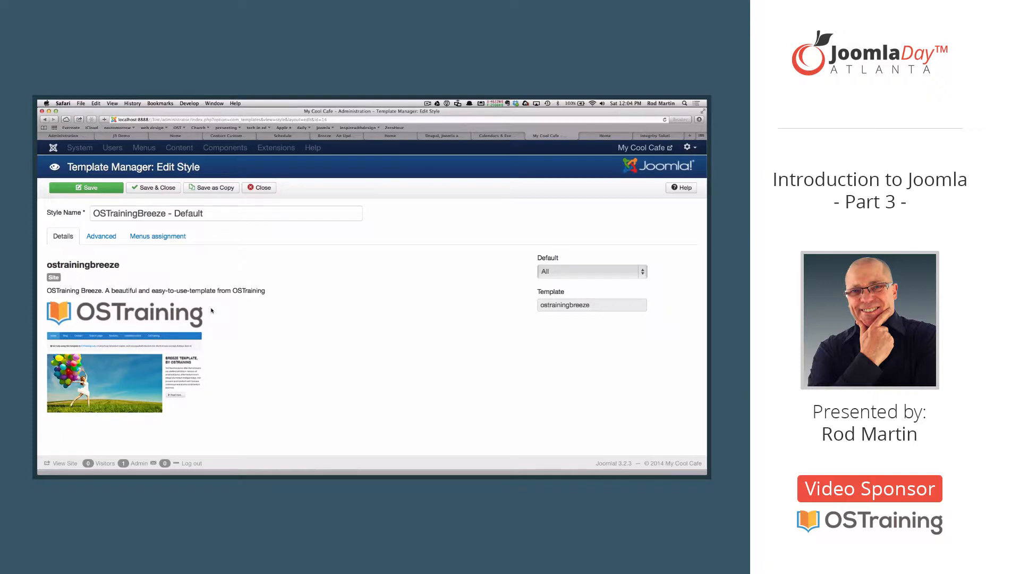
left_click(103, 238)
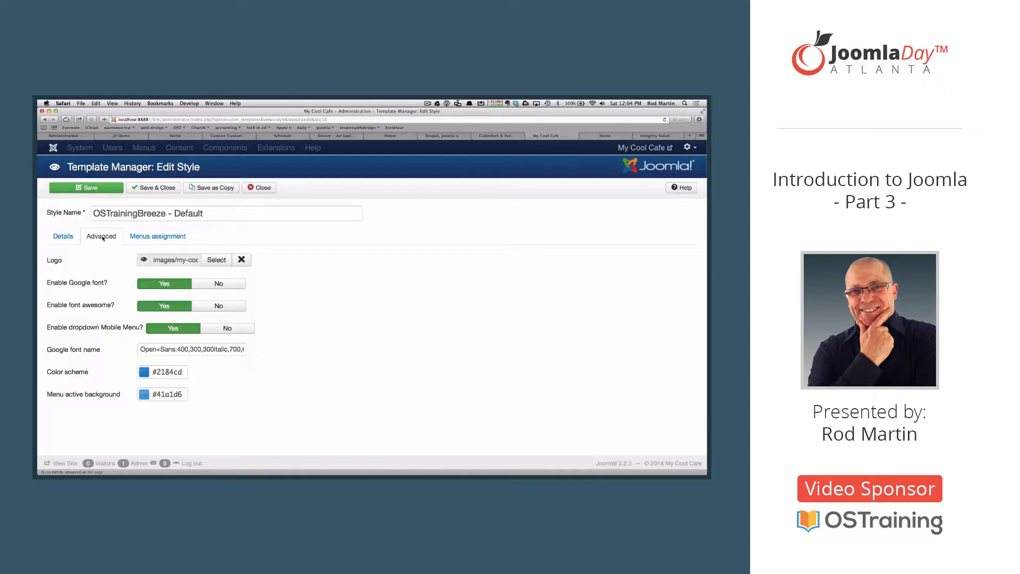
left_click(143, 238)
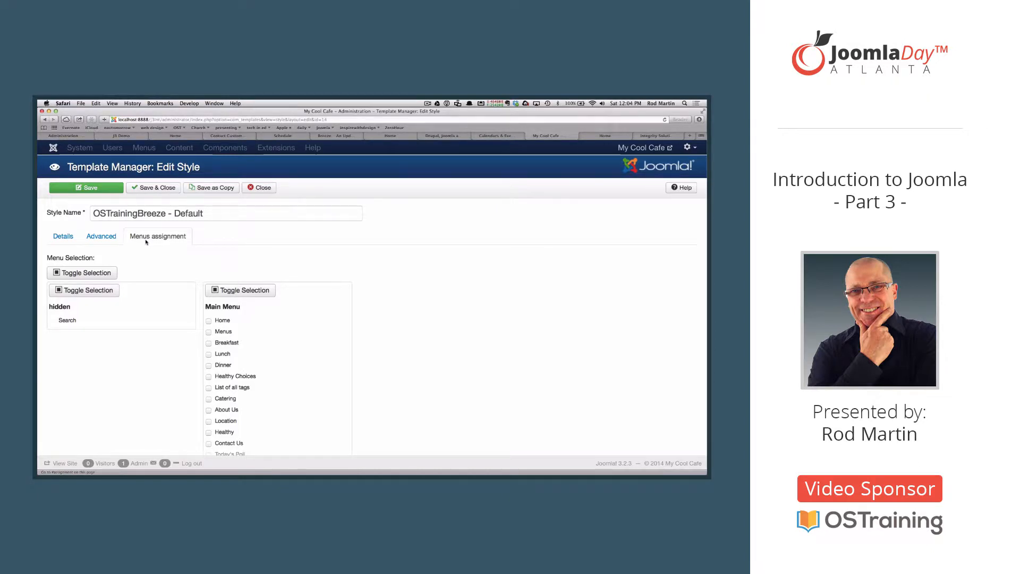
left_click(106, 244)
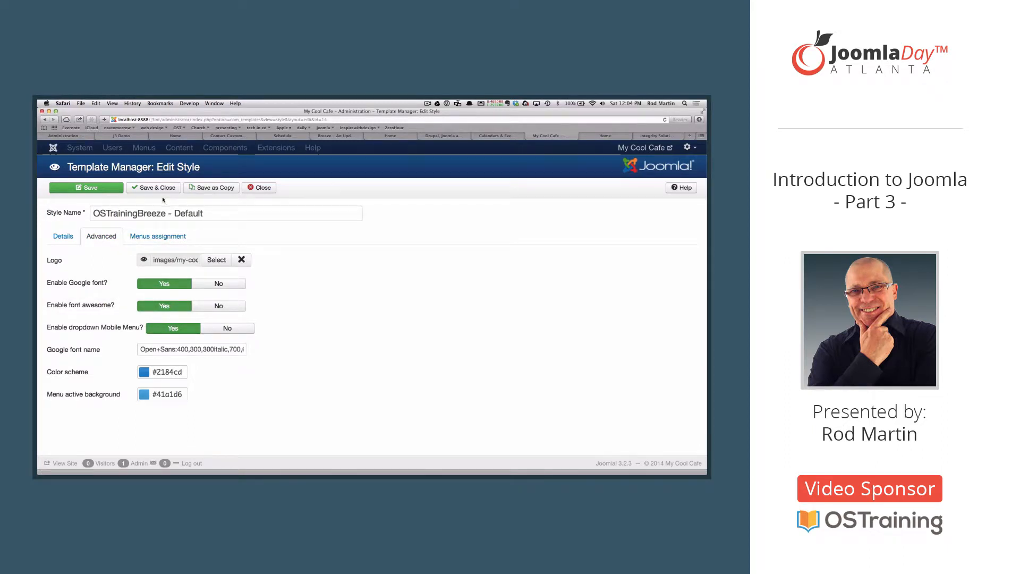
left_click(261, 189)
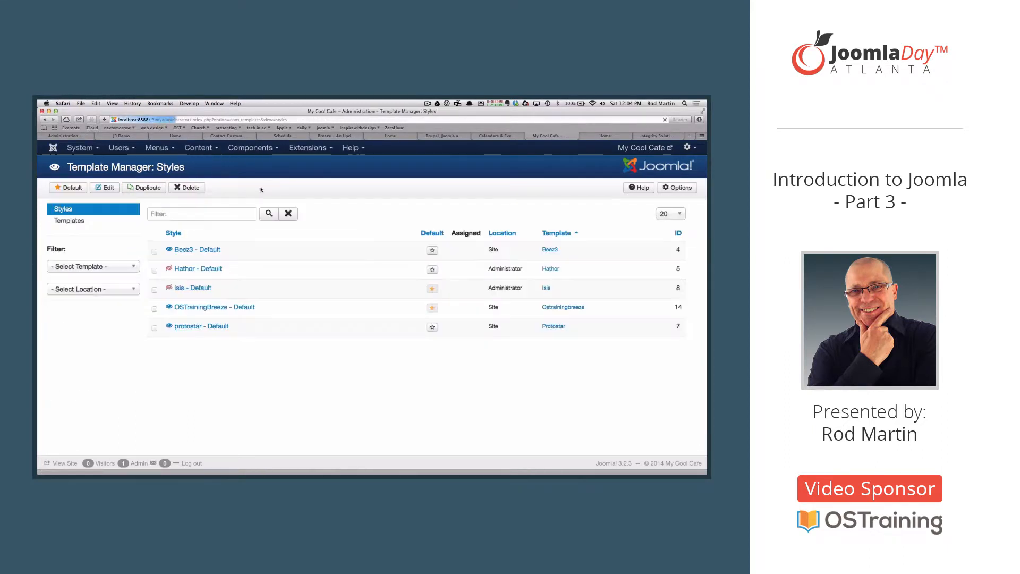
Step: Duplicate the OSTrainingBreeze - Default style and open the new (2) copy
left_click(155, 308)
left_click(142, 188)
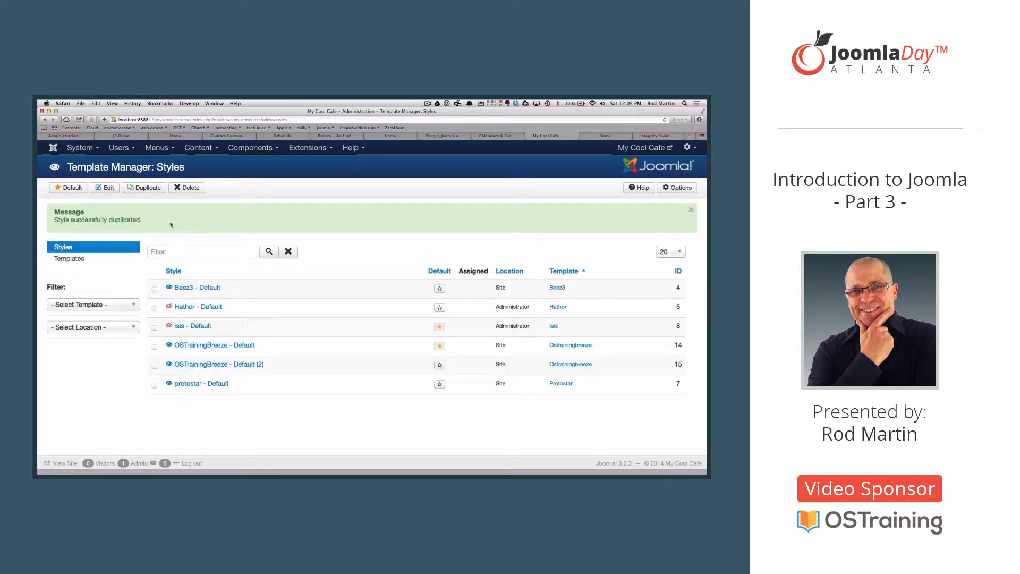
left_click(200, 366)
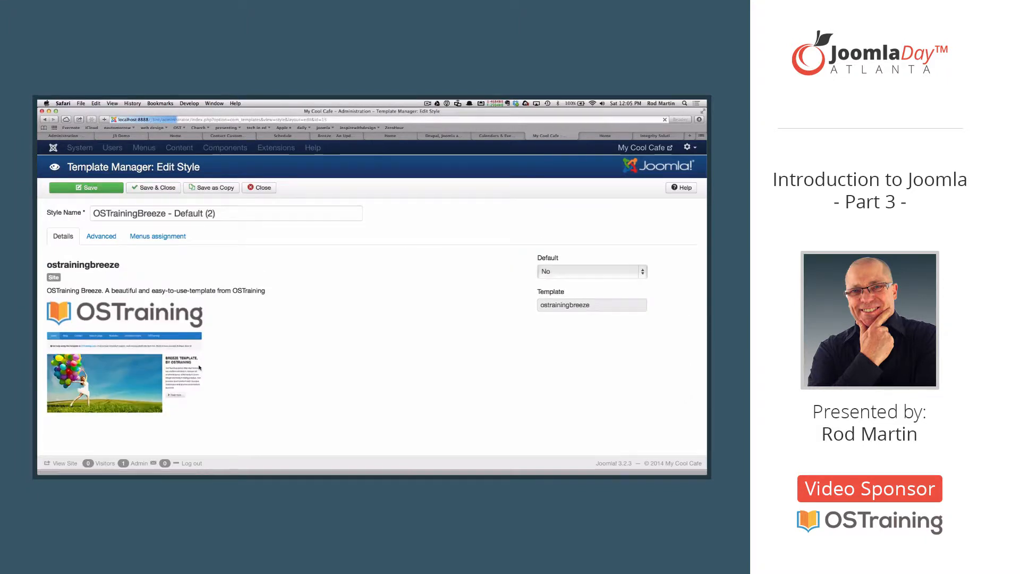
Step: Set the copy's Color scheme to green #a6d123 and Menu active background to yellow #cdd943
left_click(103, 240)
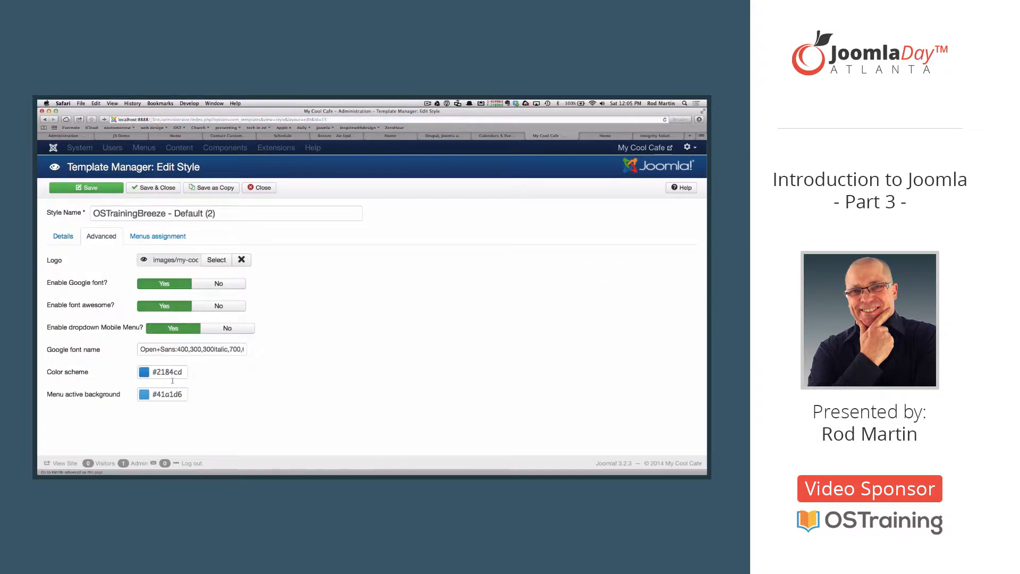
left_click(143, 374)
left_click_drag(271, 382, 274, 394)
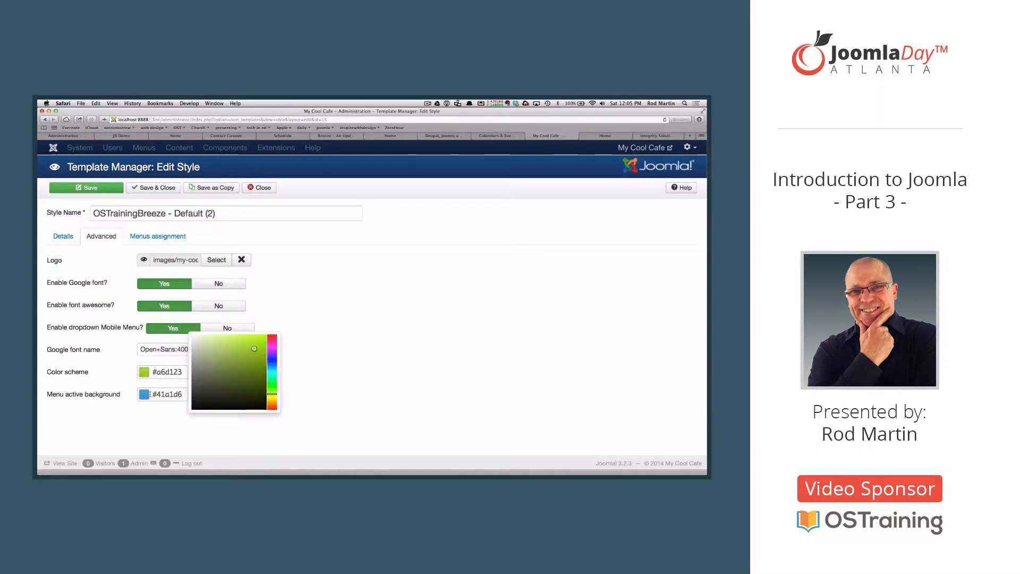
left_click(149, 394)
left_click(272, 419)
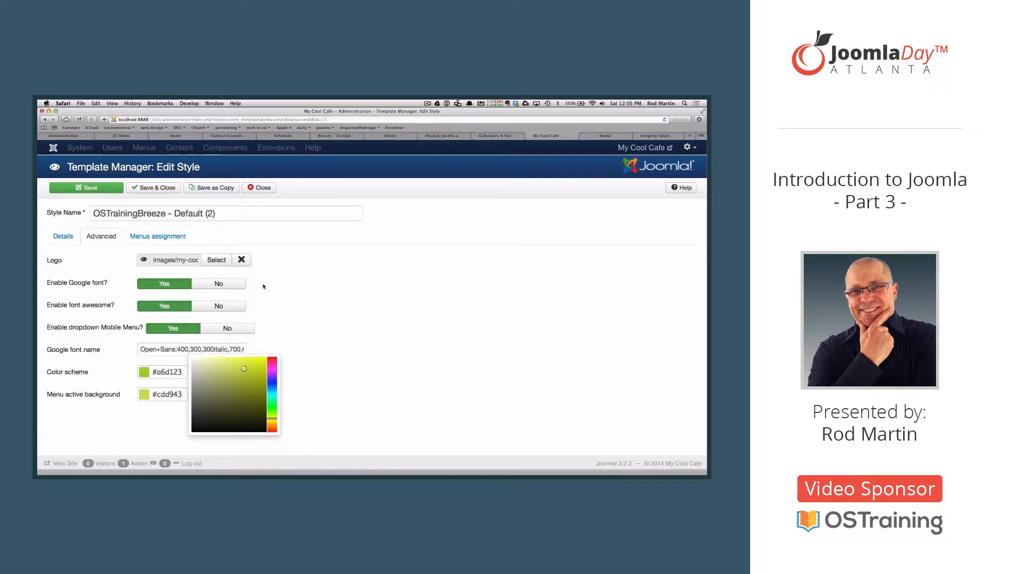
Step: Assign the copy to the Menus, Breakfast, Lunch and Dinner pages, then save and close
left_click(171, 237)
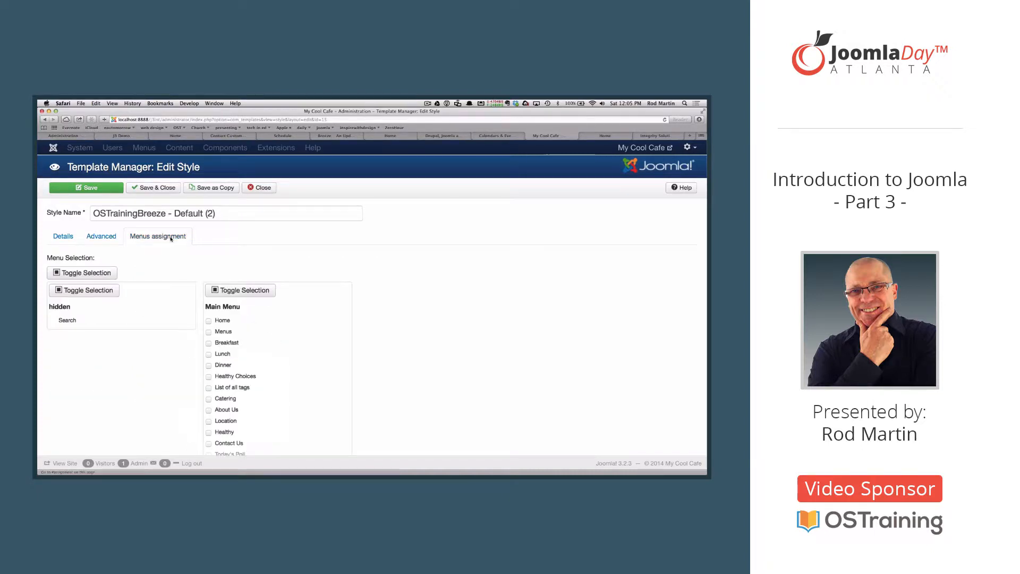
left_click(209, 332)
left_click(208, 343)
left_click(209, 355)
left_click(209, 365)
left_click(154, 187)
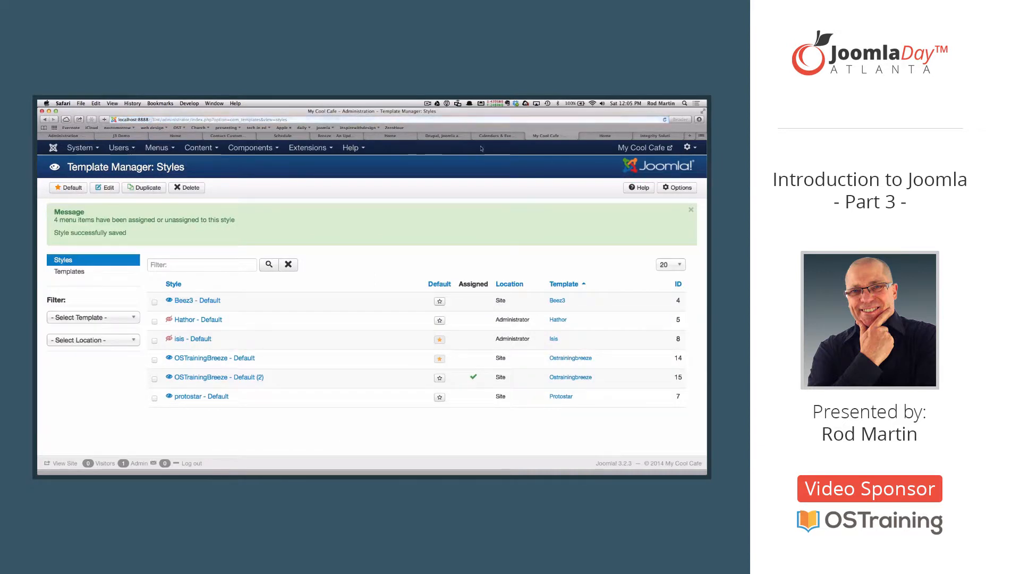
left_click(604, 136)
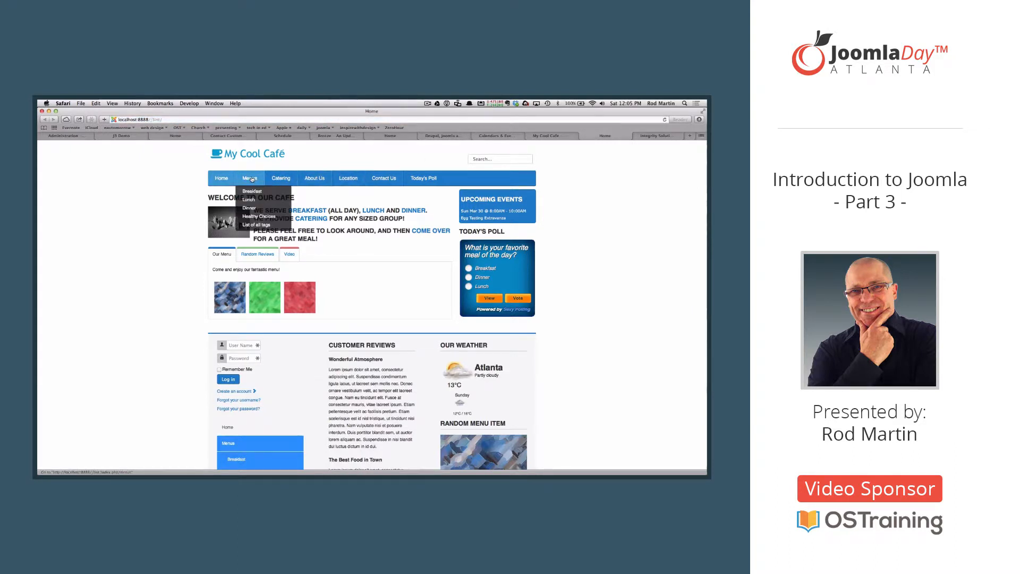
left_click(252, 191)
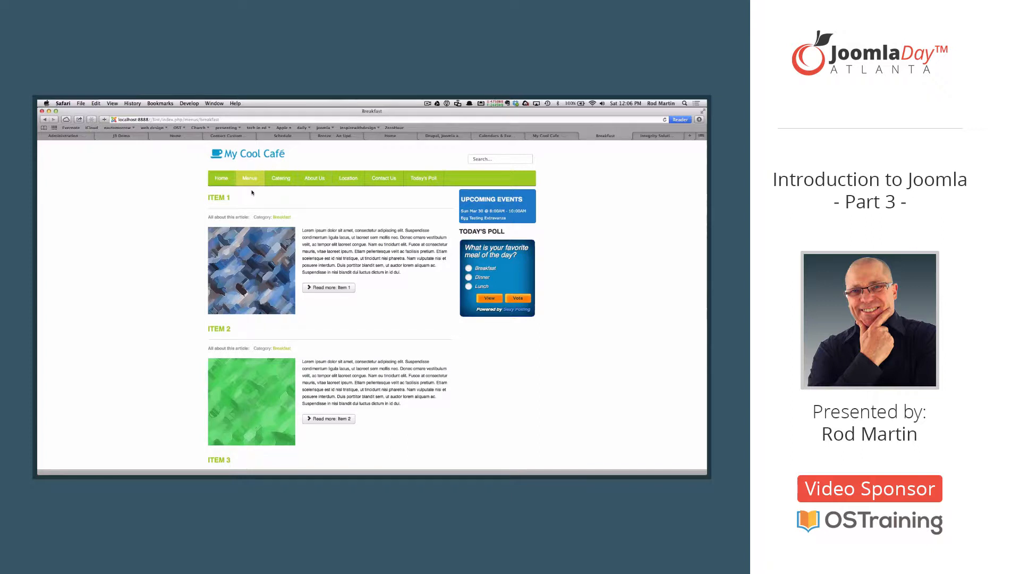
left_click(552, 136)
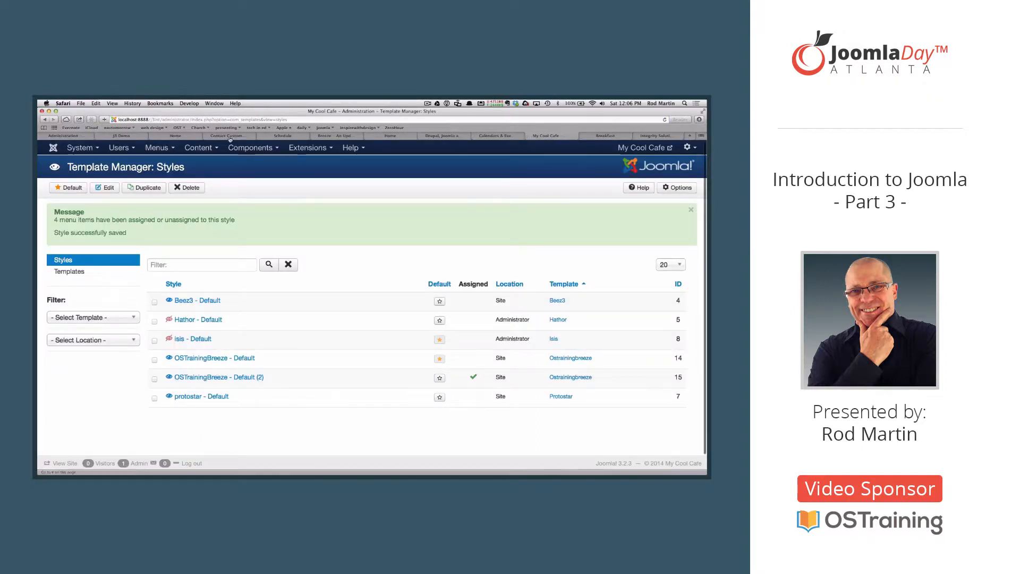
Step: From Module Manager, open the Upcoming Events module to see its 'blue' class suffix
left_click(308, 148)
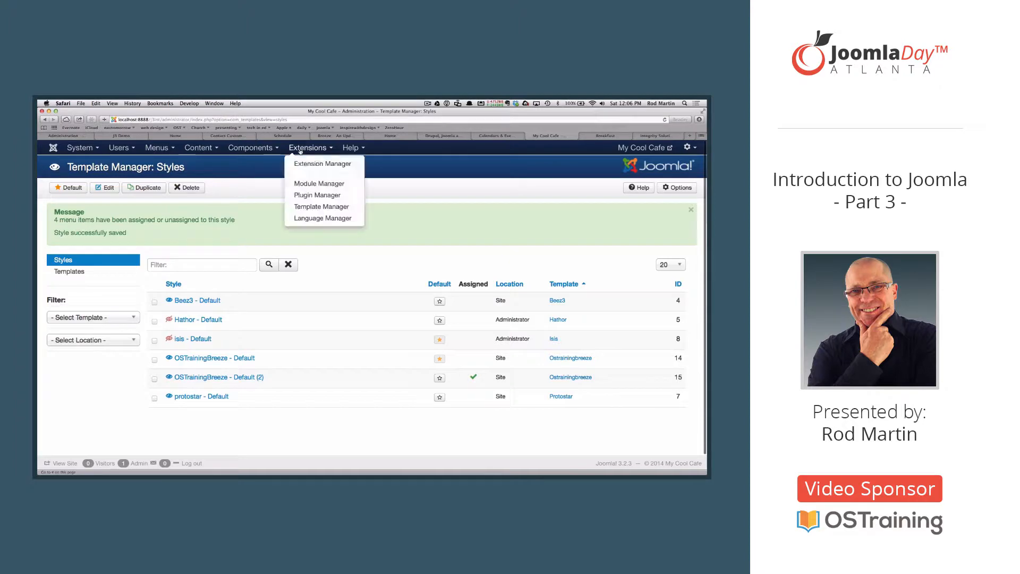
left_click(306, 189)
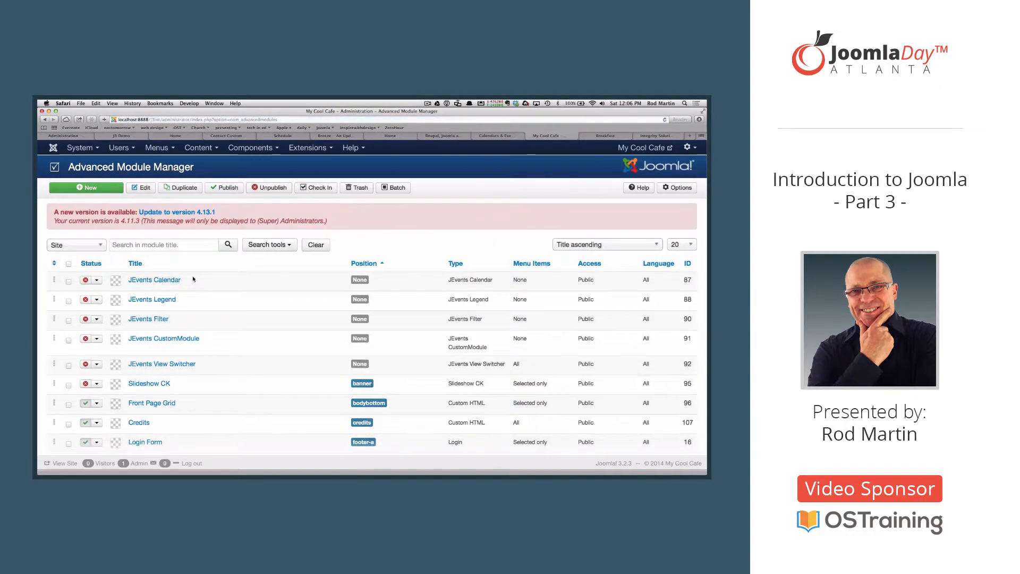
scroll(192, 278, "down", 10)
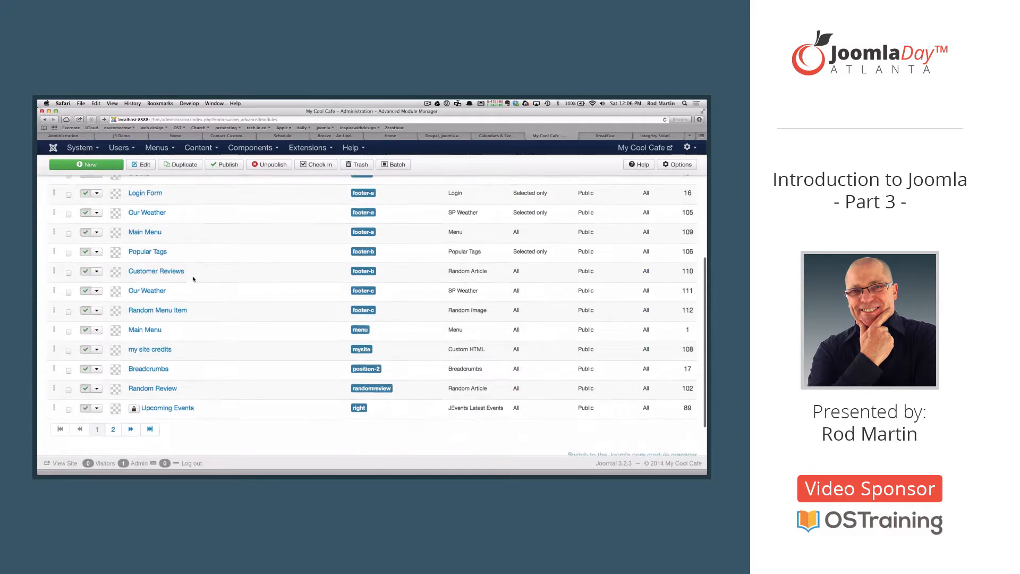
scroll(193, 279, "down", 1)
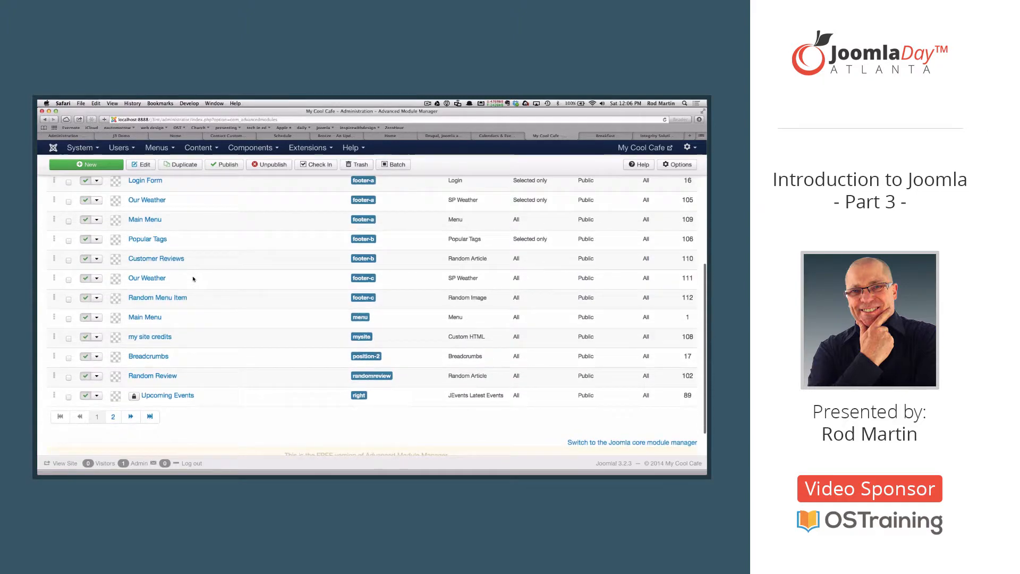
left_click(168, 396)
scroll(169, 398, "down", 4)
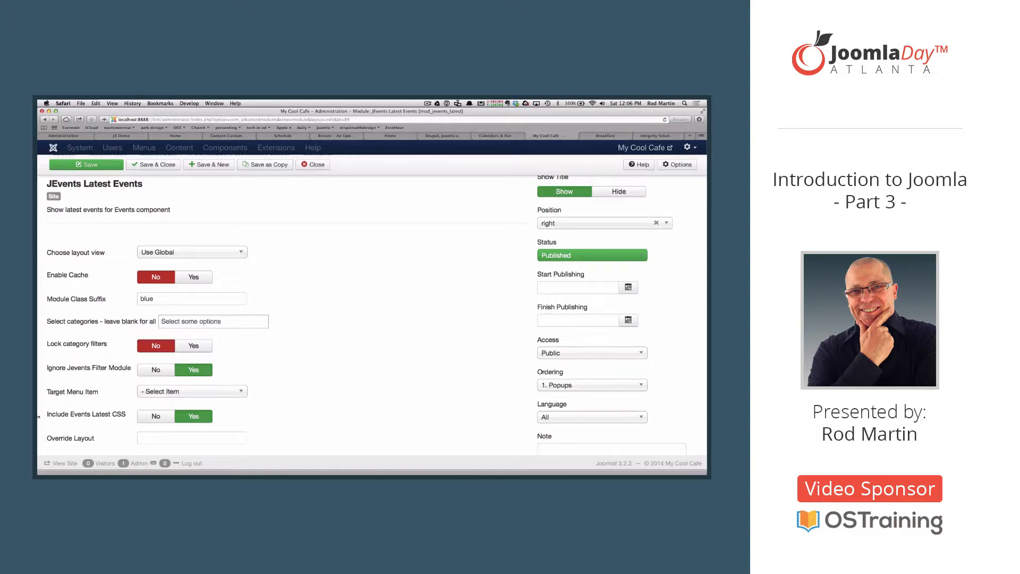
Step: Delete the 'blue' class suffix from Upcoming Events, save, and view the live Breakfast page
double_click(148, 296)
key("BackSpace")
scroll(378, 220, "up", 3)
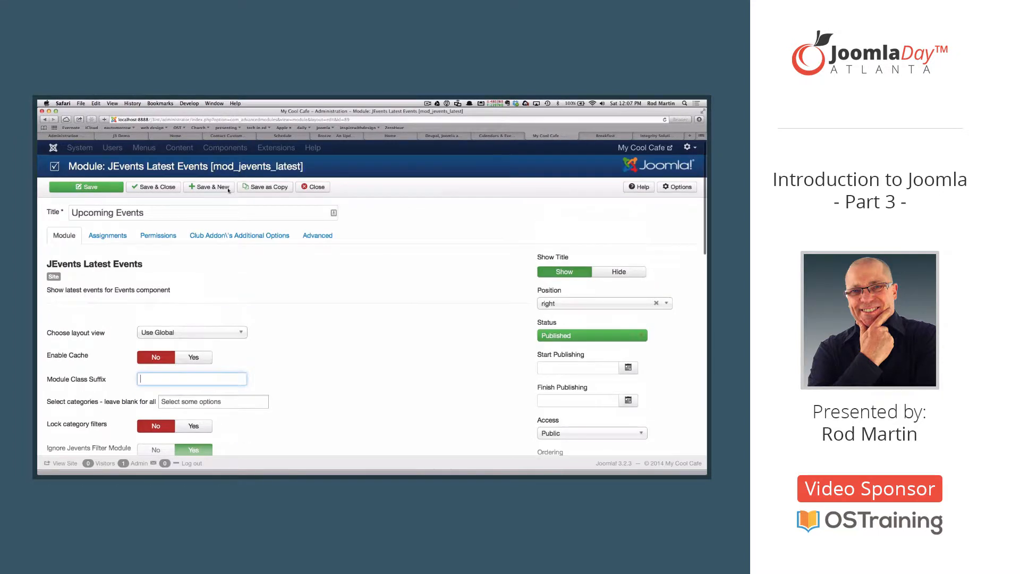
left_click(112, 190)
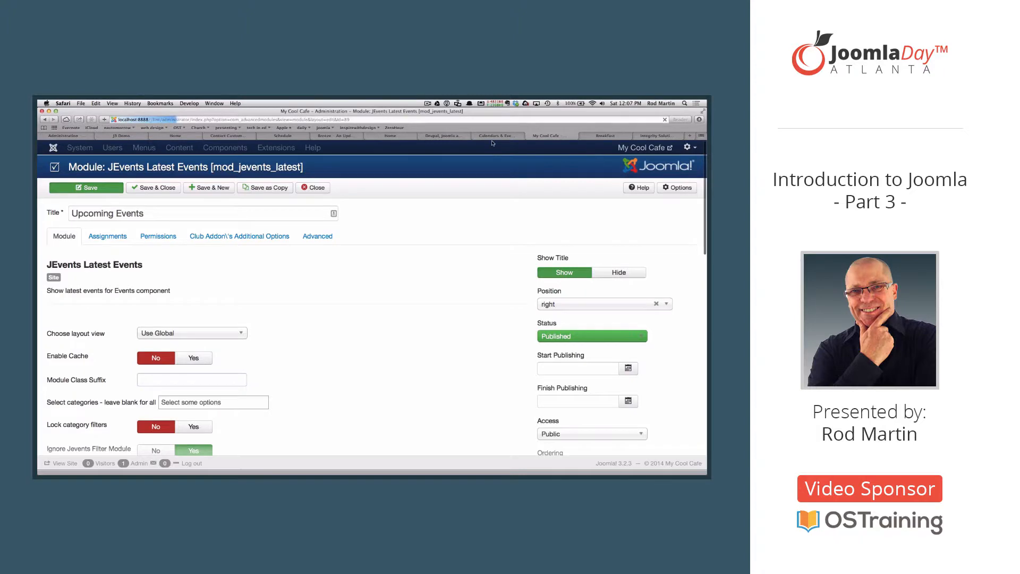
left_click(613, 137)
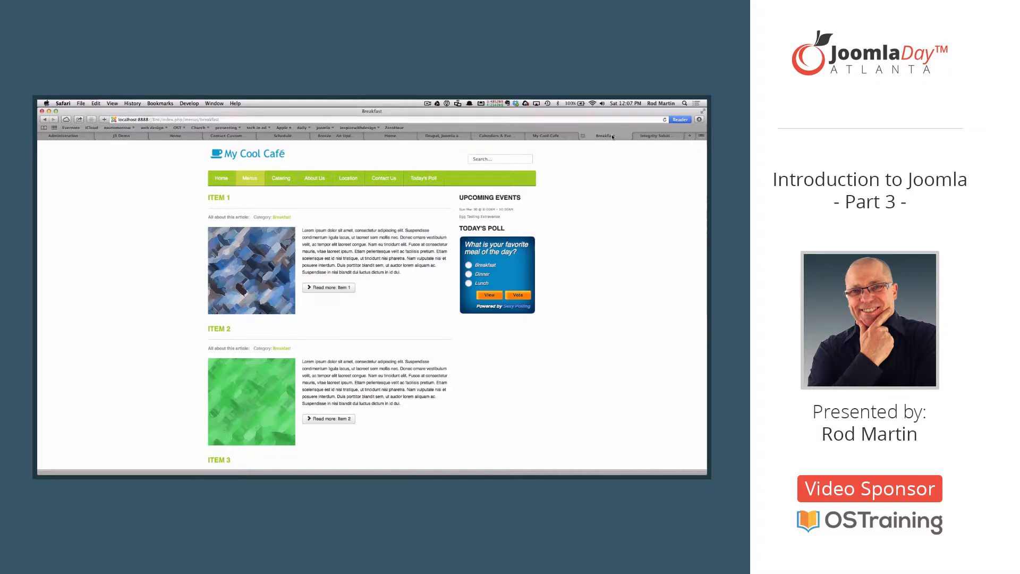
Step: Re-enter 'blue' as the Upcoming Events class suffix, save and close, and confirm the blue box on Breakfast
left_click(543, 136)
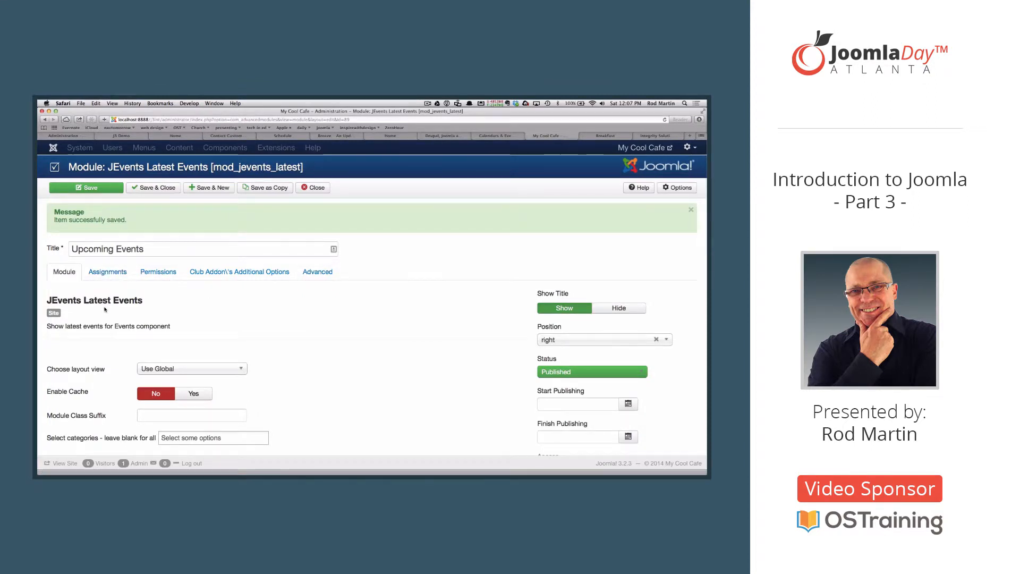
scroll(105, 309, "down", 4)
left_click(159, 321)
type("blue")
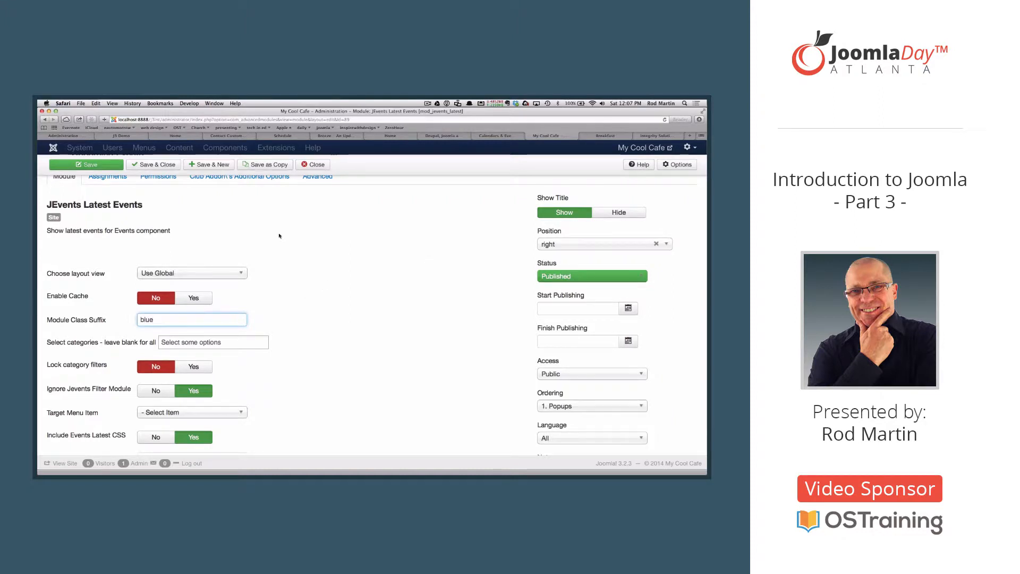
left_click(155, 165)
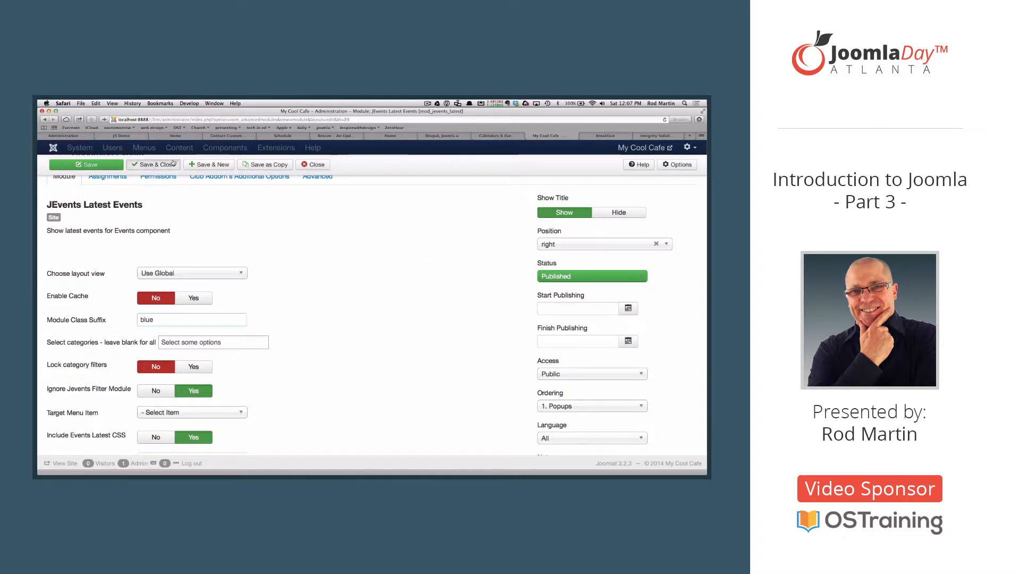
left_click(605, 135)
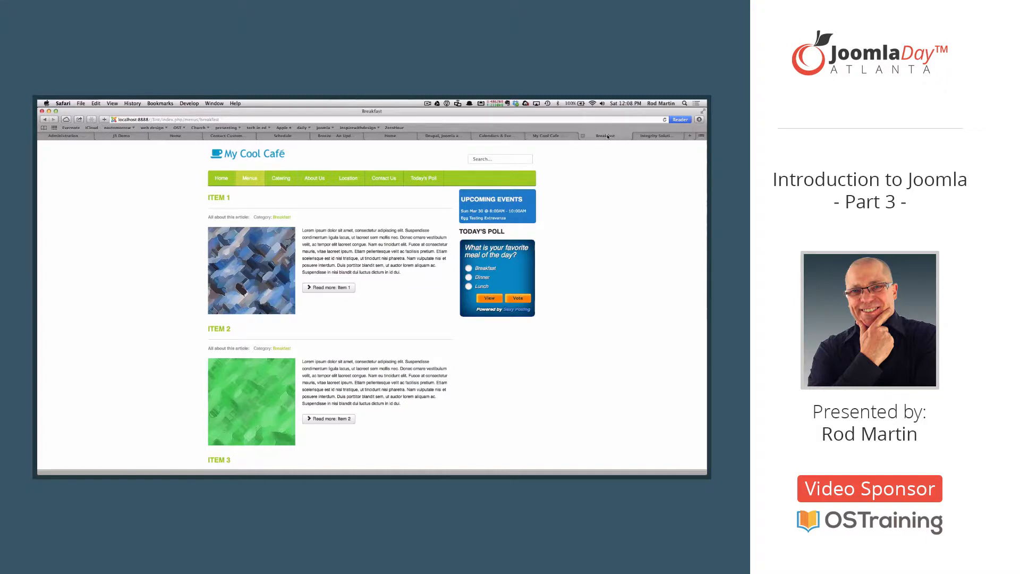
left_click(659, 136)
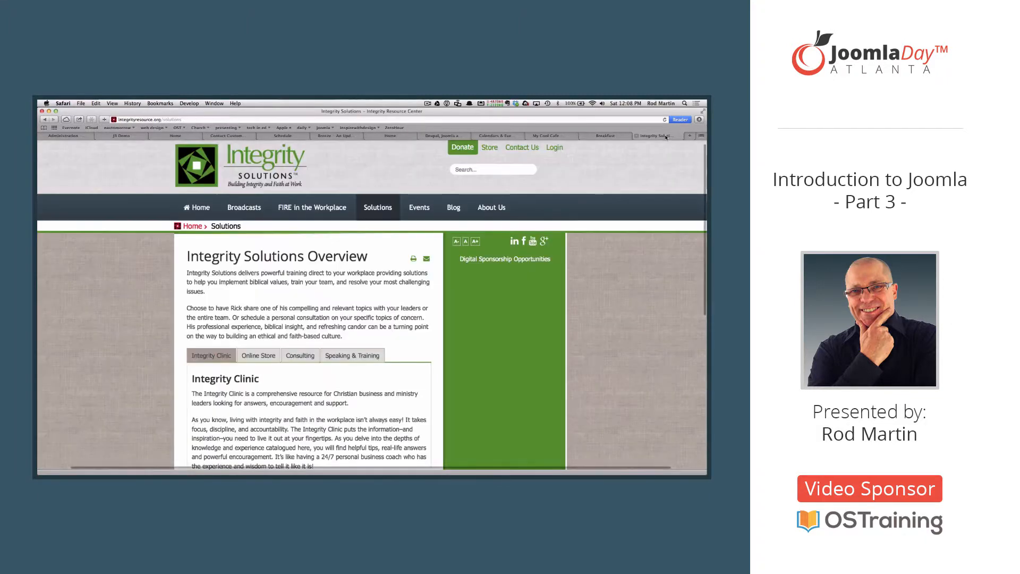
Step: Change the address to integrityresource.org/administrator to reach the admin login page
left_click(174, 120)
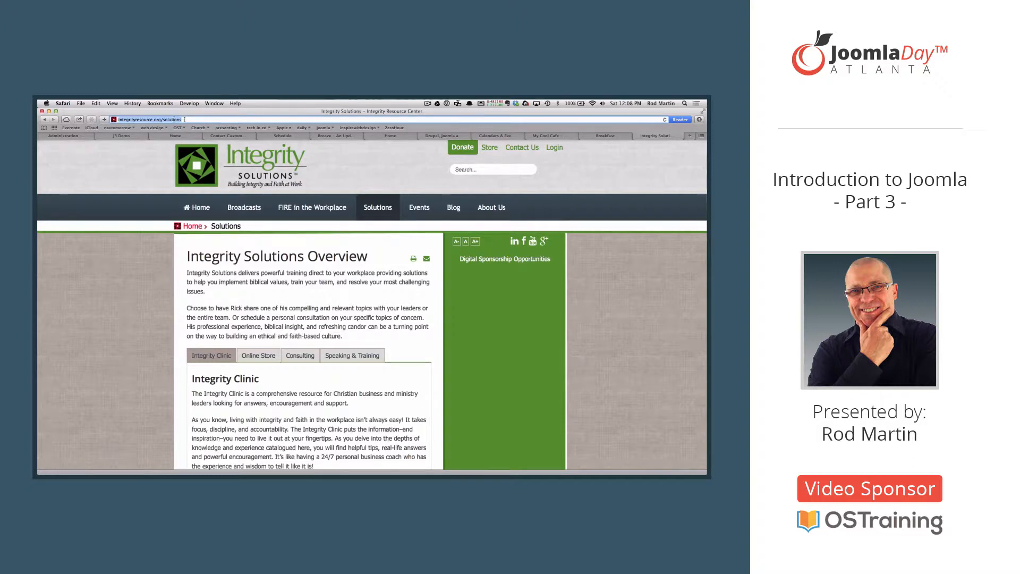
left_click(185, 120)
key("BackSpace")
key("BackSpace")
key("BackSpace")
key("BackSpace")
key("BackSpace")
key("BackSpace")
key("BackSpace")
key("BackSpace")
key("BackSpace")
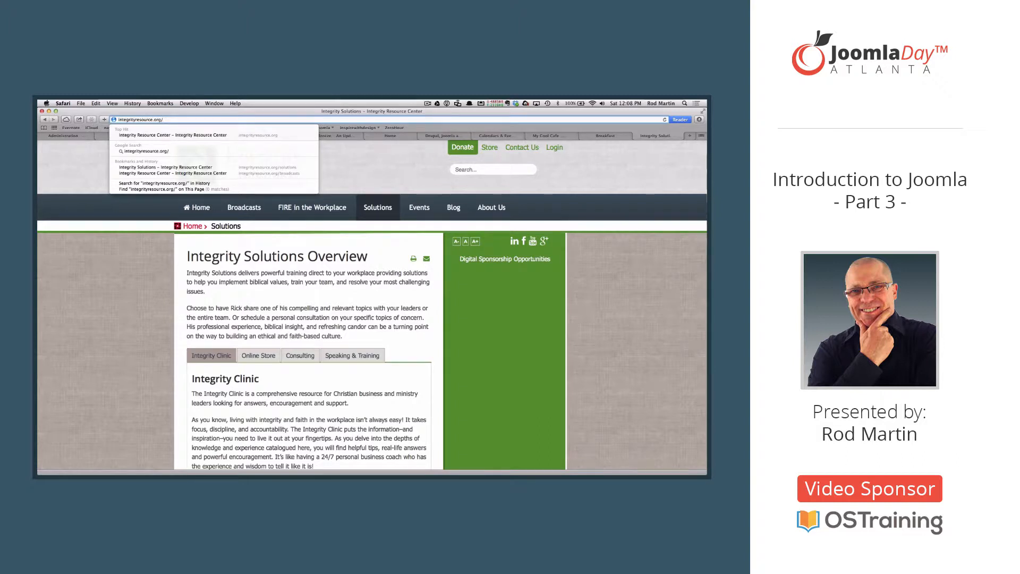
type("administrator")
key("Return")
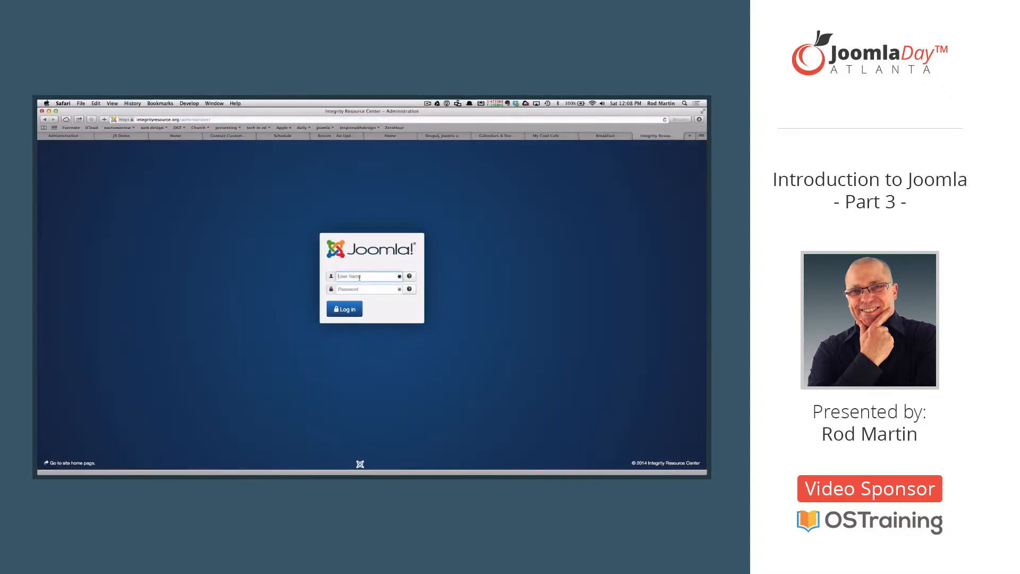
Step: Log in with the administrator user name and password to reach the Control Panel
key("Tab")
key("shift+Tab")
key("Tab")
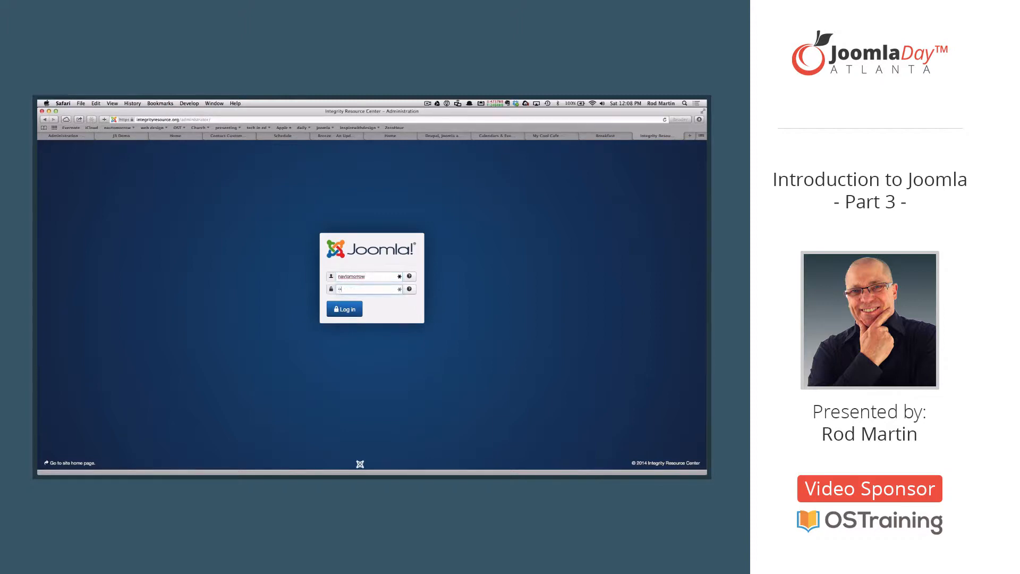
key("Return")
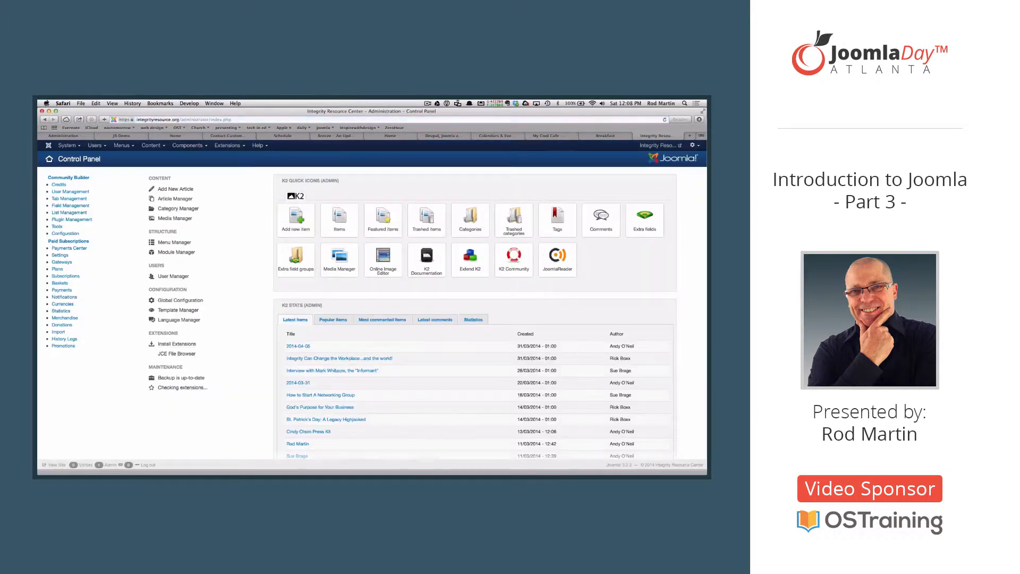
Step: In Template Manager, open the IRC - Default style to see the MaxBiz2 T3 Framework overview
left_click(229, 146)
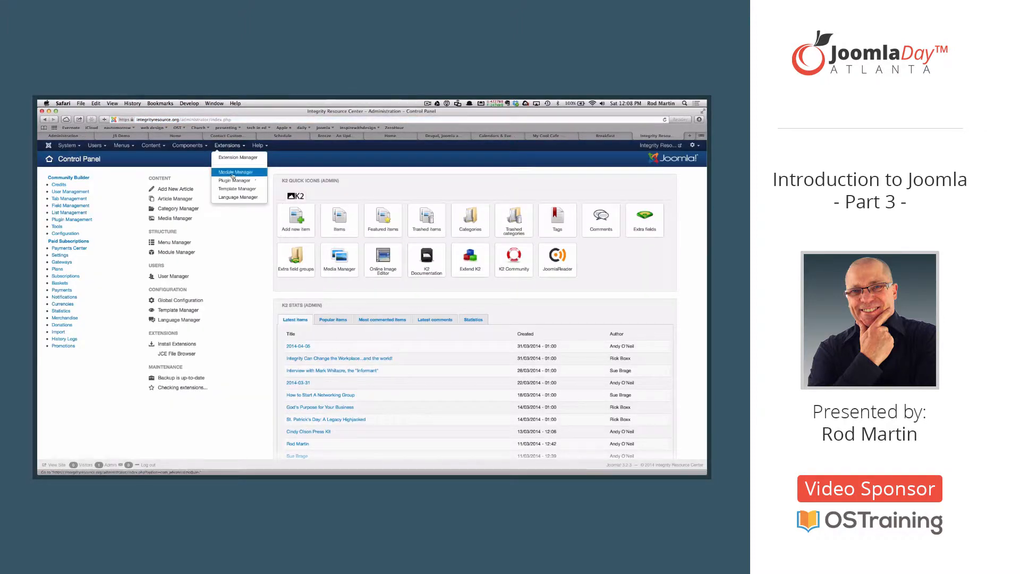
left_click(237, 190)
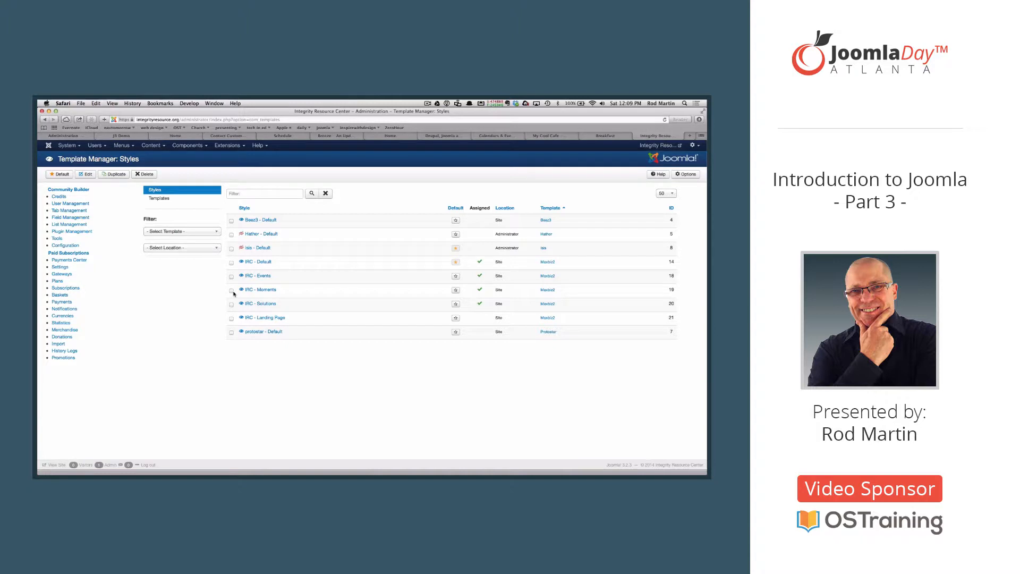
left_click(259, 263)
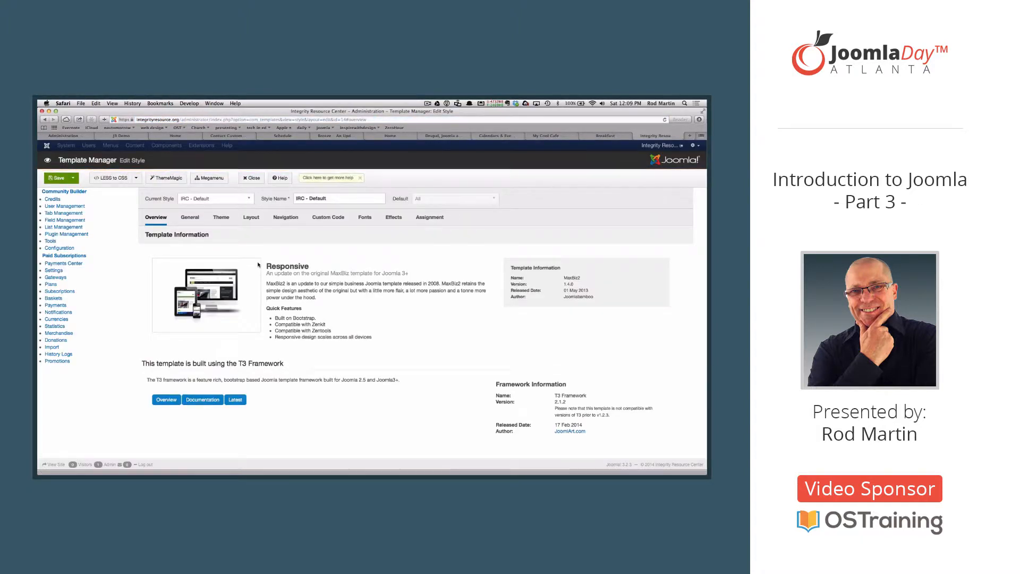
Step: Check the IRC - Default general options, then its Theme settings: image logo, h2 class, left alignment
left_click(194, 219)
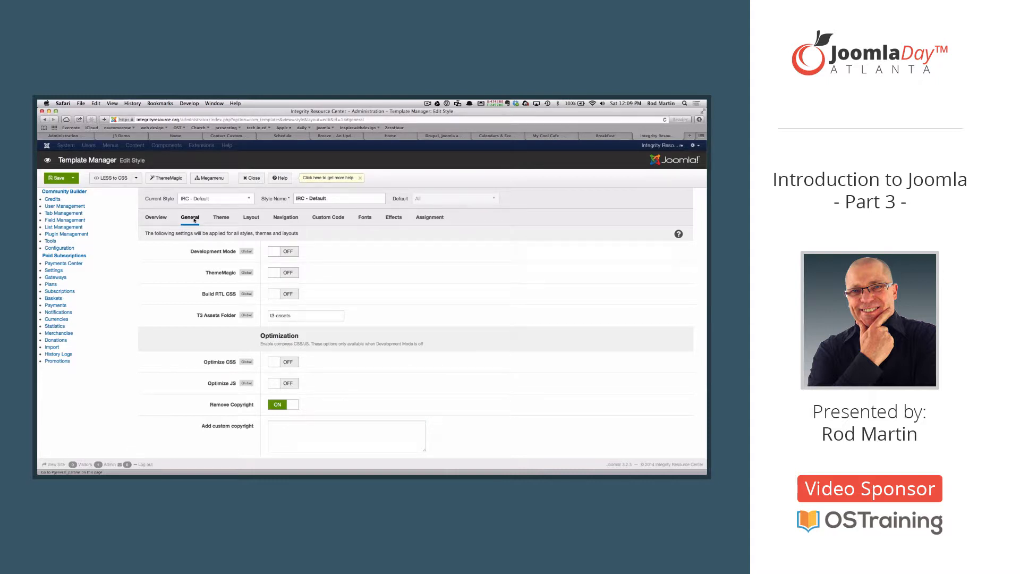
left_click(223, 220)
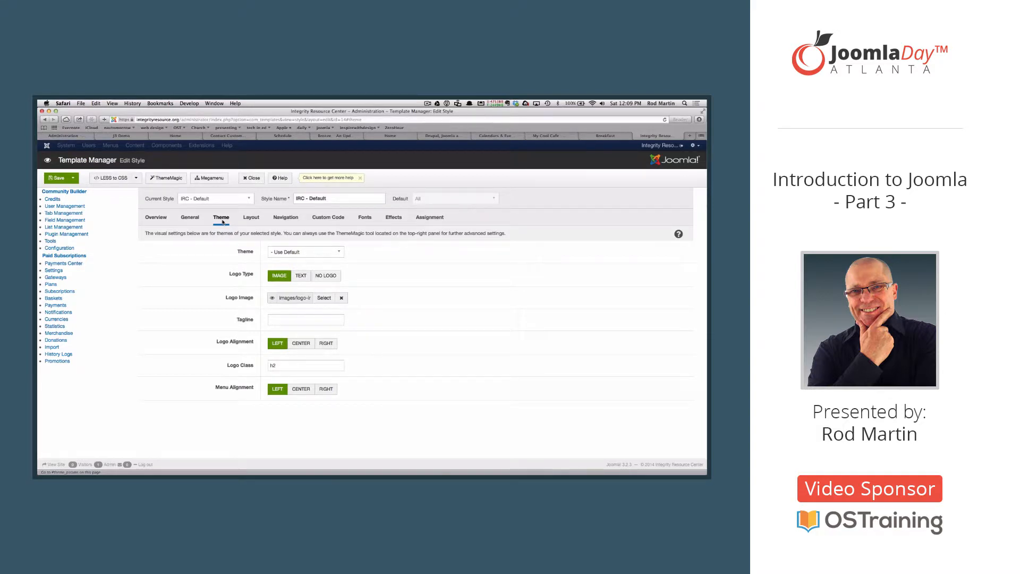
Step: Scan the Layout module positions, then view Navigation: Megamenu, hover dropdowns, Zoom animation 400
left_click(254, 218)
scroll(215, 289, "down", 5)
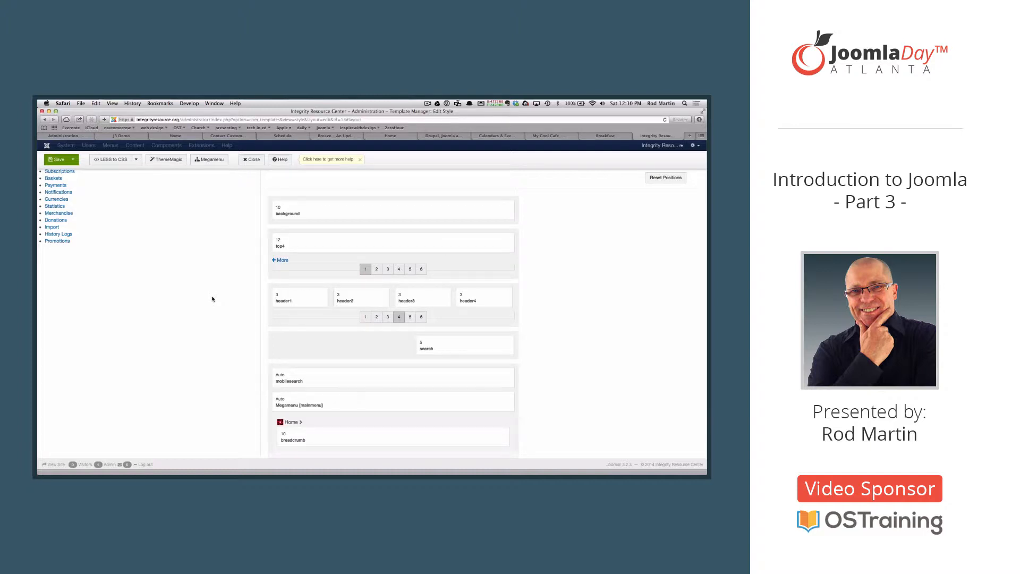
scroll(212, 299, "down", 5)
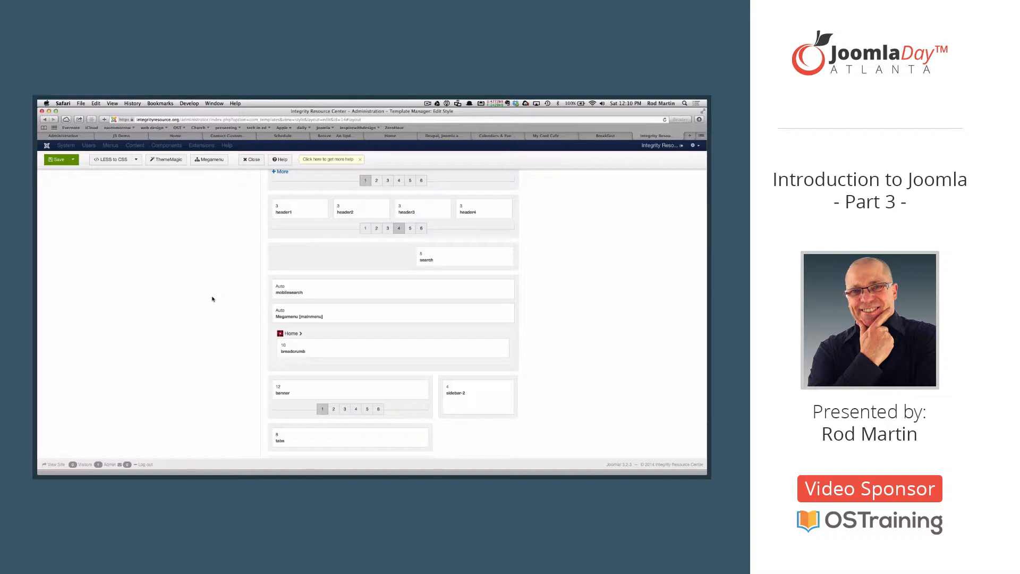
scroll(212, 299, "up", 5)
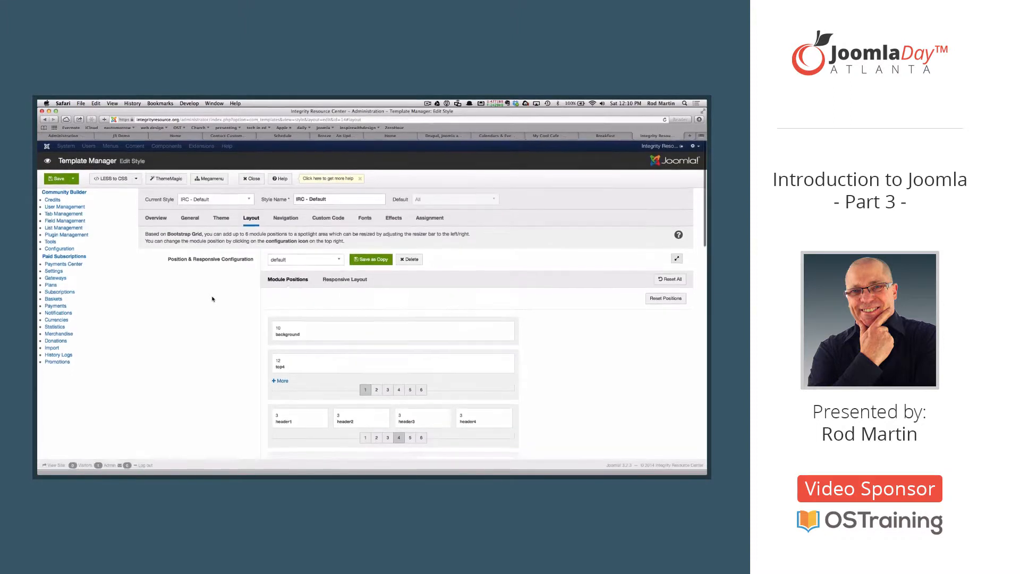
left_click(279, 219)
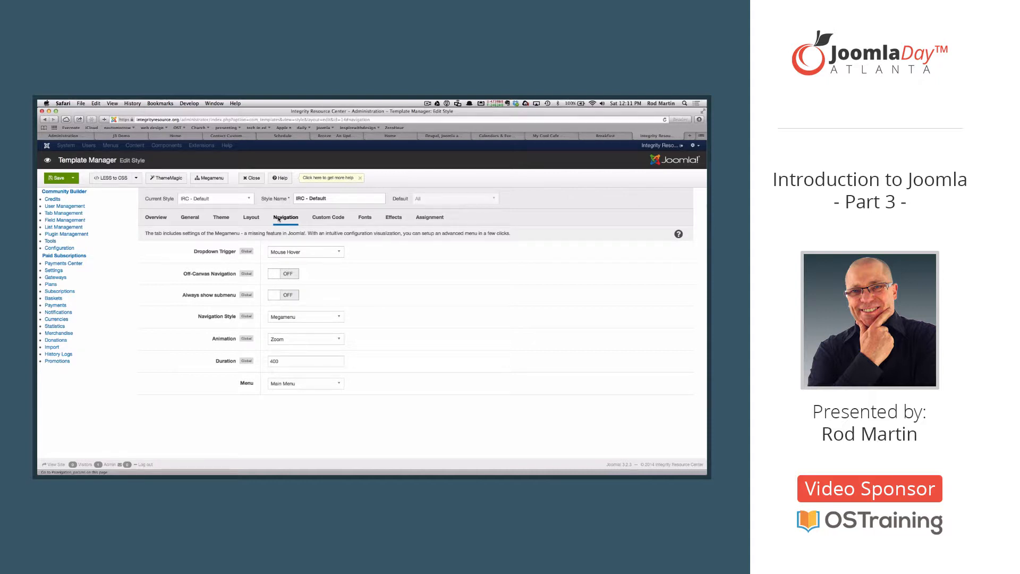
Step: Look over Custom Code and Fonts, then Effects showing Lazyload, Back to Top and Sticky Nav off
left_click(329, 216)
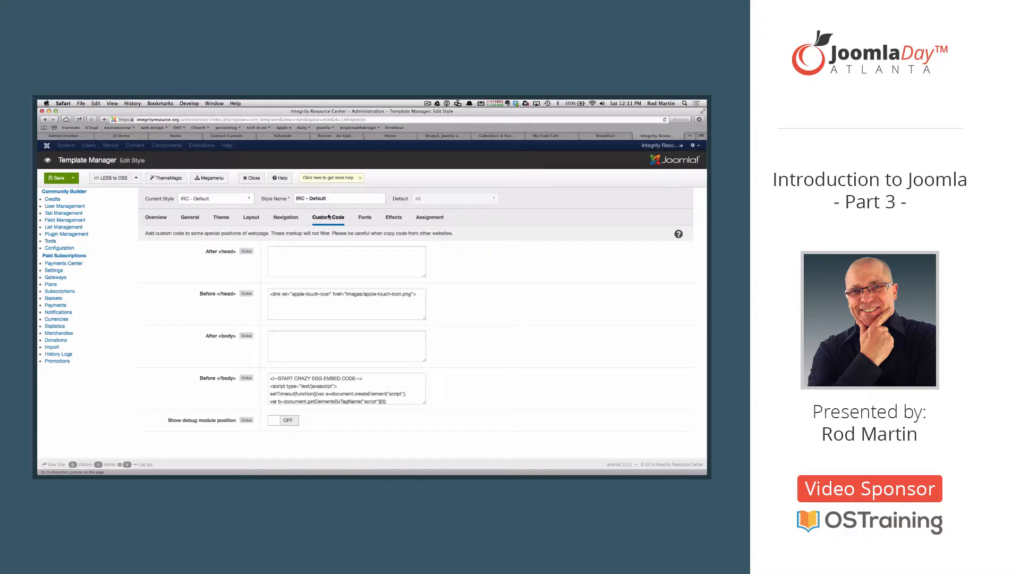
left_click(364, 217)
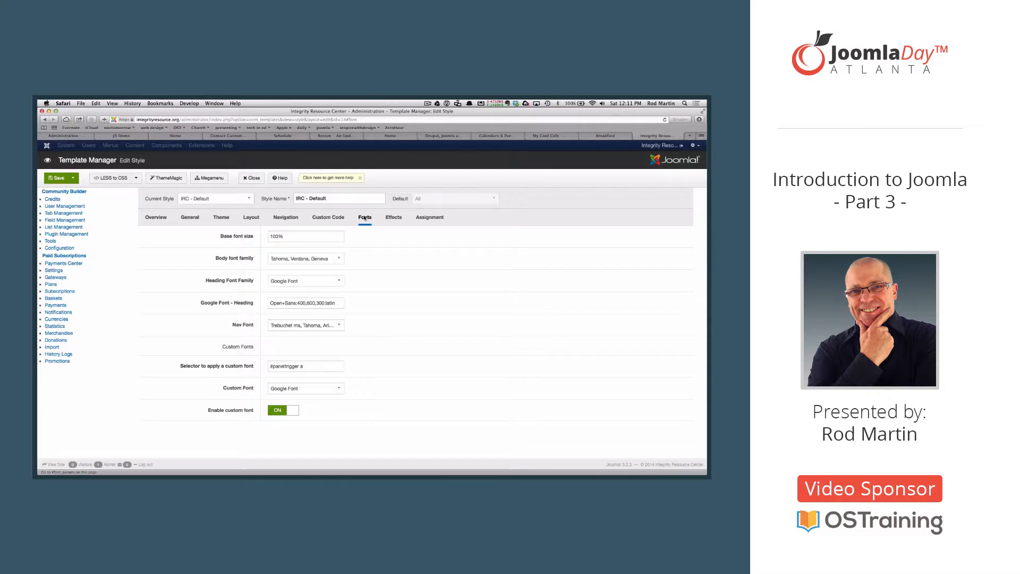
left_click(393, 218)
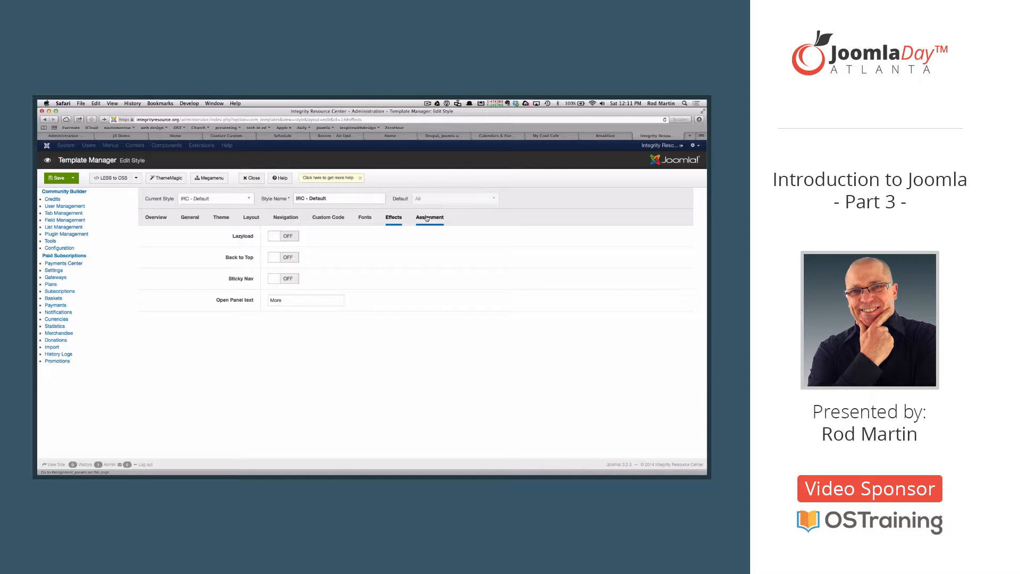
Step: Close the style editor, switch to Keynote, and play the slideshow to the next slide
left_click(254, 182)
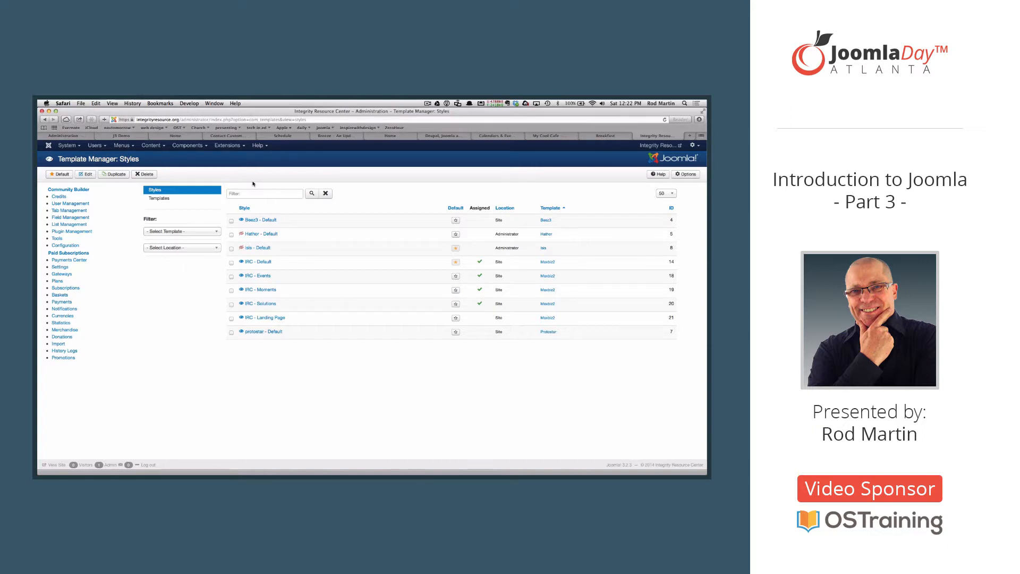
key("super+Tab")
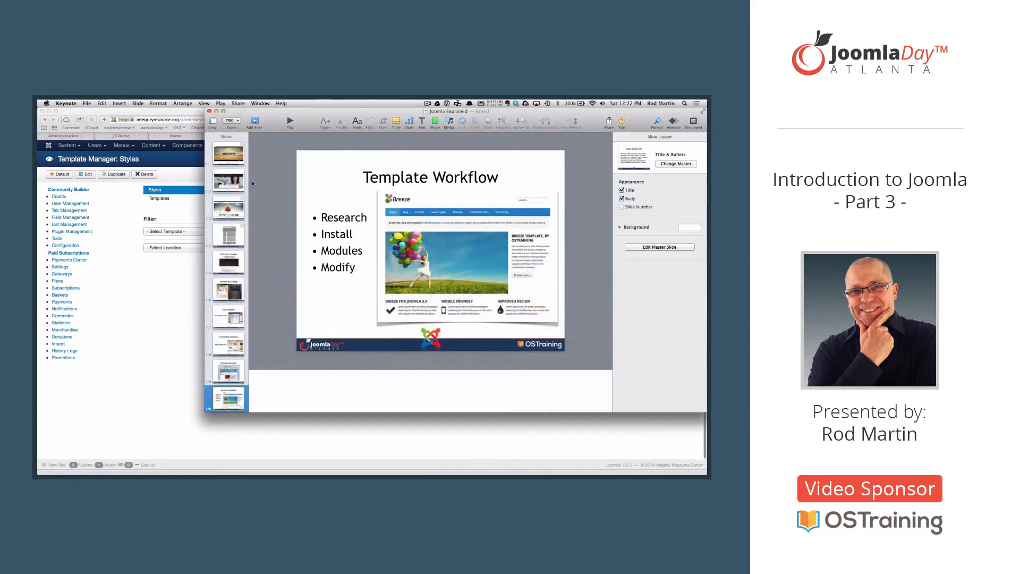
left_click(289, 121)
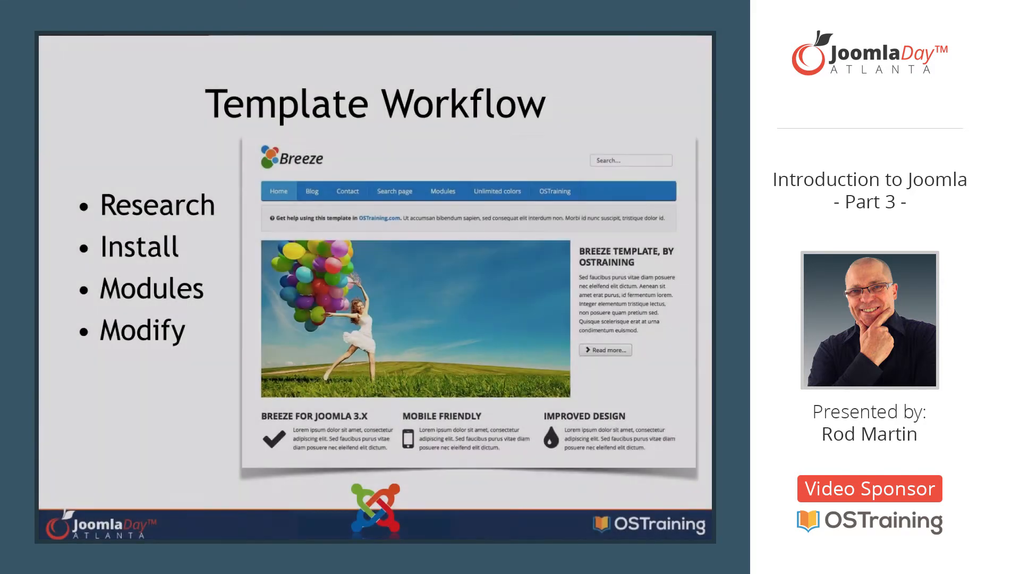
key("Right")
key("Right")
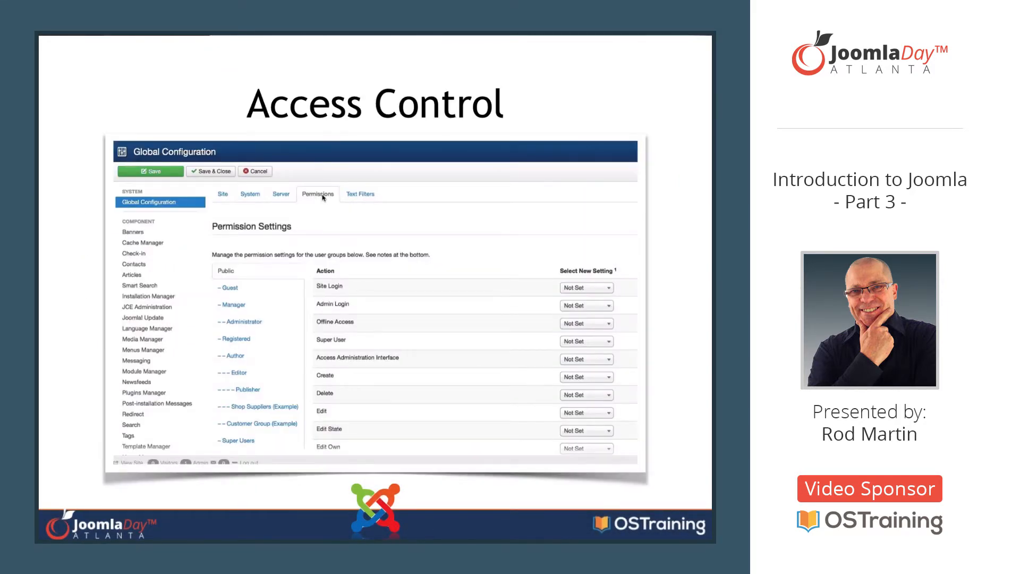
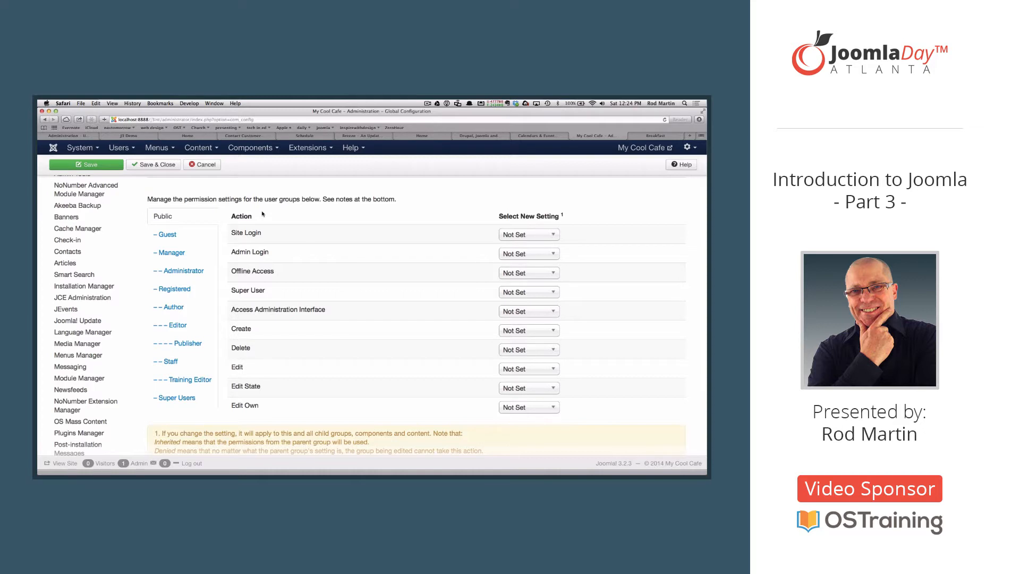
Step: Step through Guest, Registered, Author, Editor and Publisher global permissions, ending on Publisher's Edit State Allowed
left_click(166, 233)
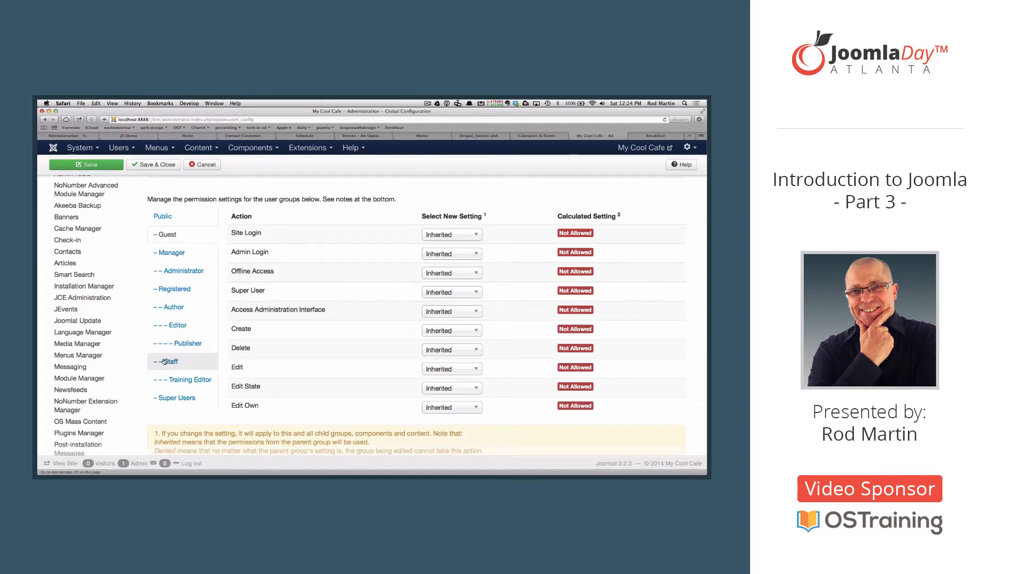
left_click(165, 294)
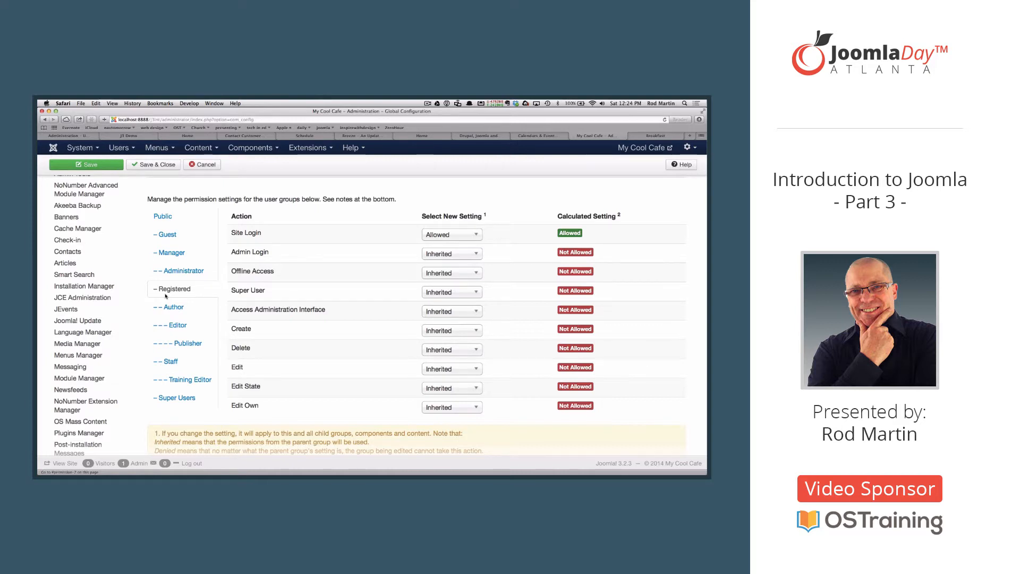
left_click(170, 308)
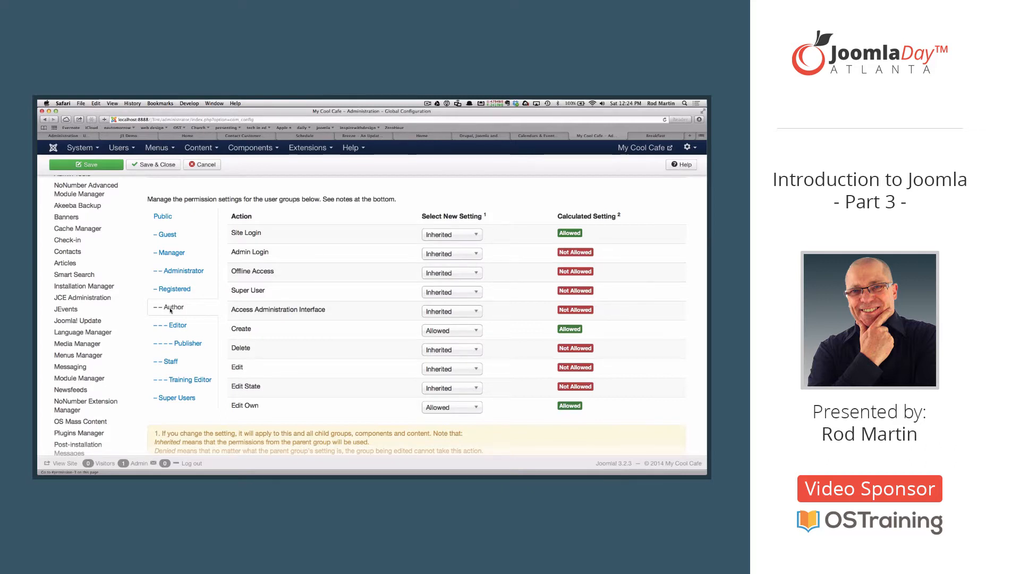
left_click(181, 327)
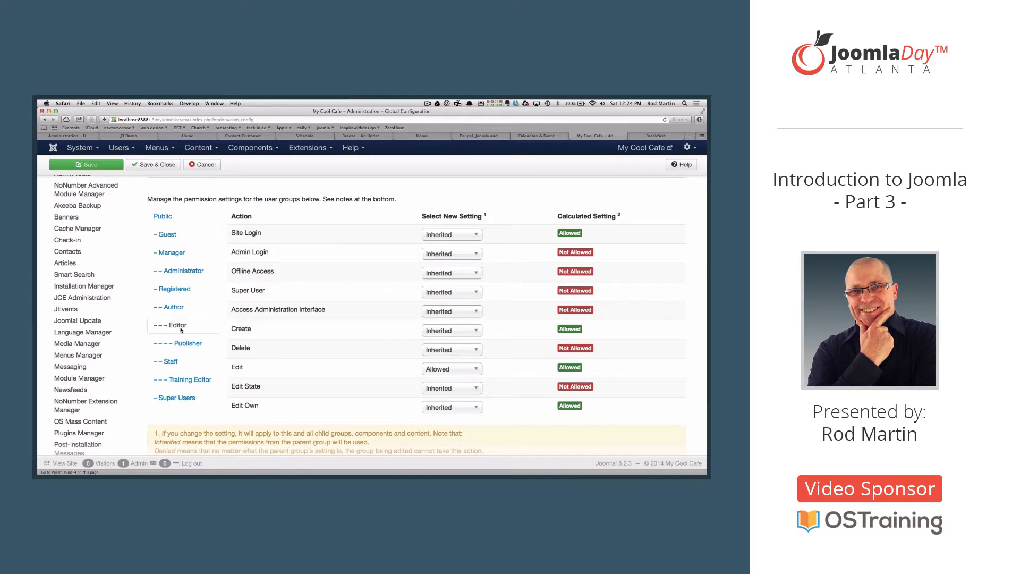
left_click(185, 344)
left_click(123, 150)
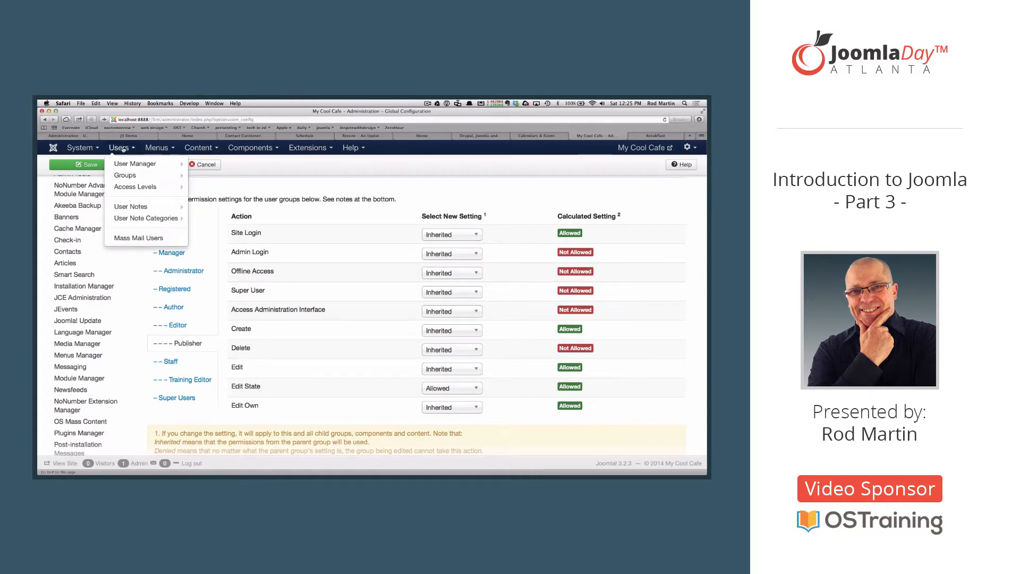
Step: Show the User Groups list with custom Staff and Training Editor groups beside the default groups
left_click(127, 175)
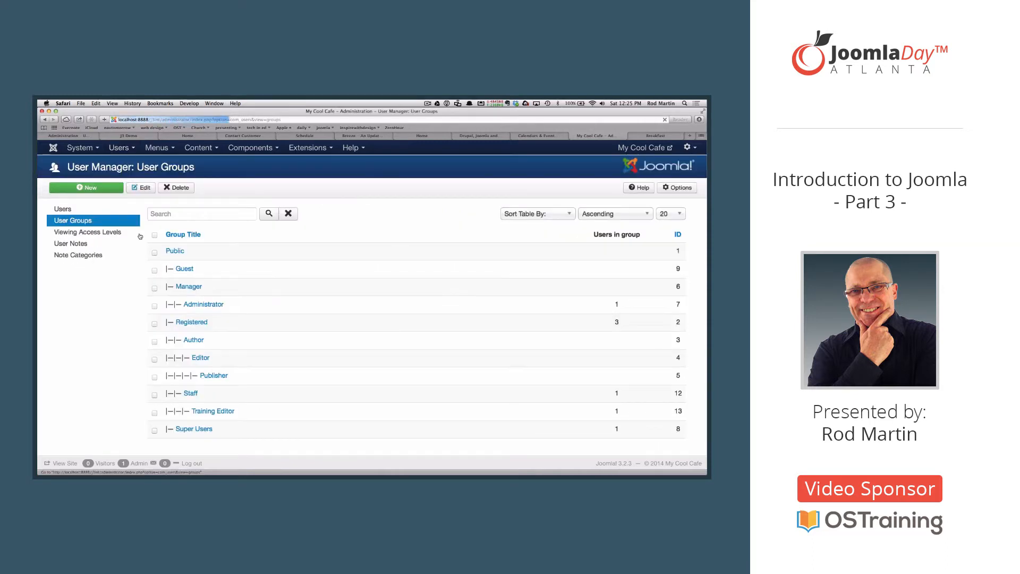
scroll(139, 277, "down", 1)
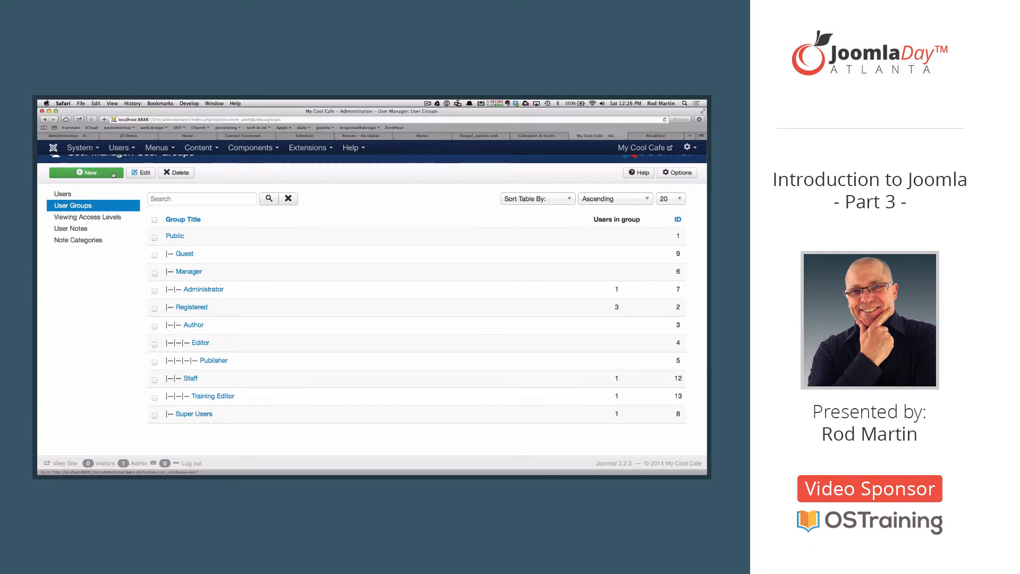
left_click(119, 148)
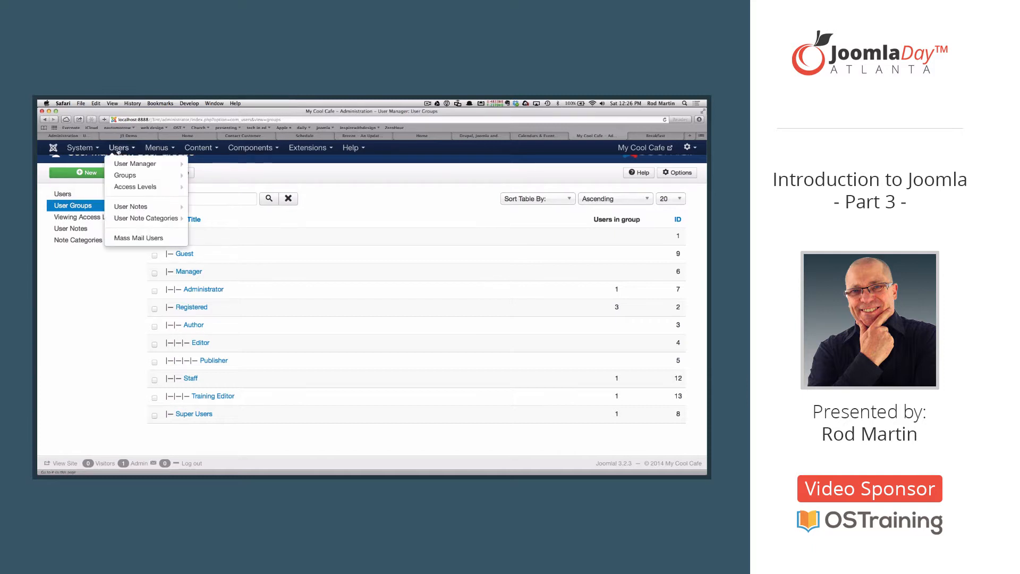
Step: Open the Staff access level (ID 7) to check its groups, then return to the Access Levels list
left_click(124, 187)
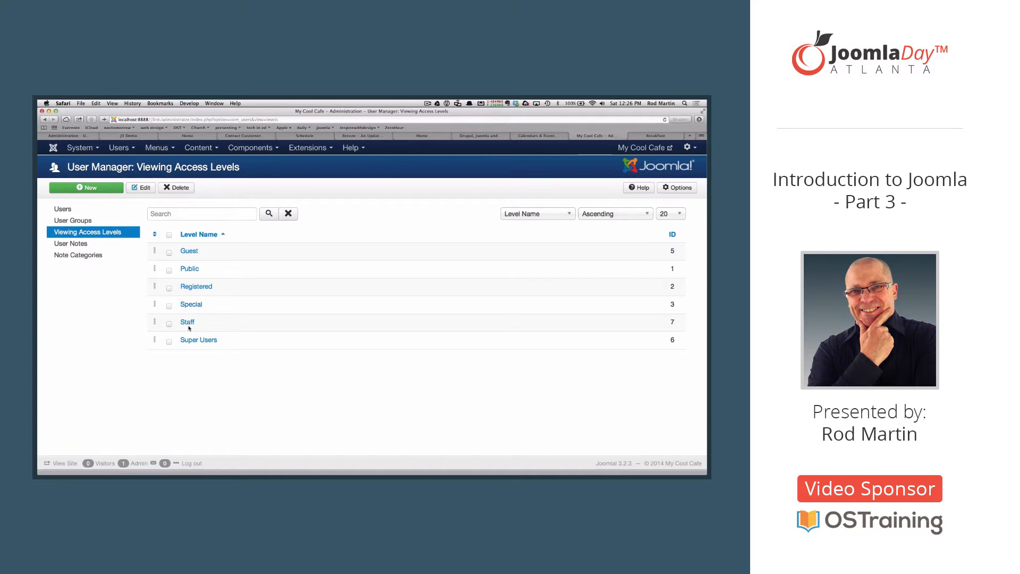
left_click(189, 325)
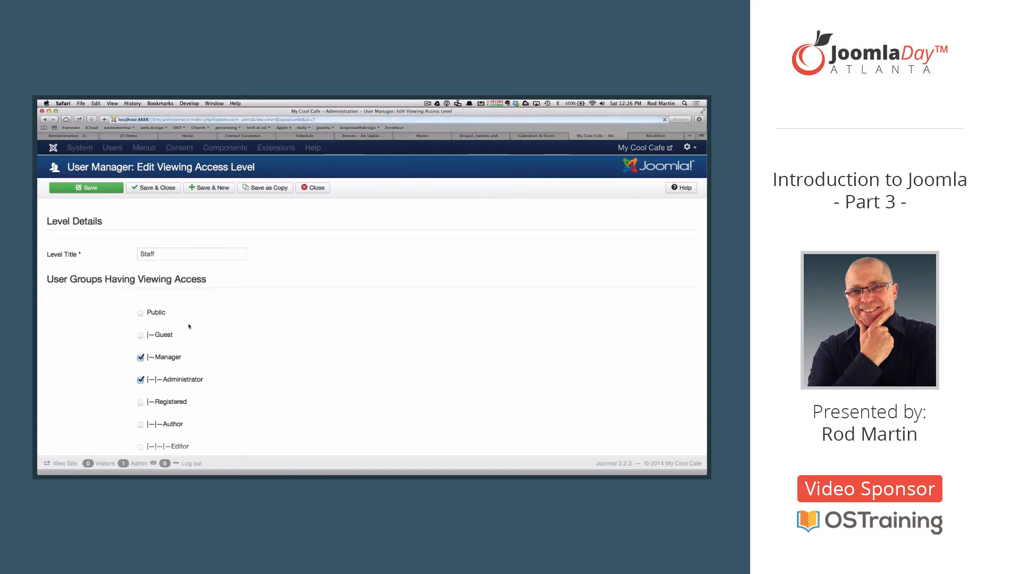
scroll(188, 326, "down", 5)
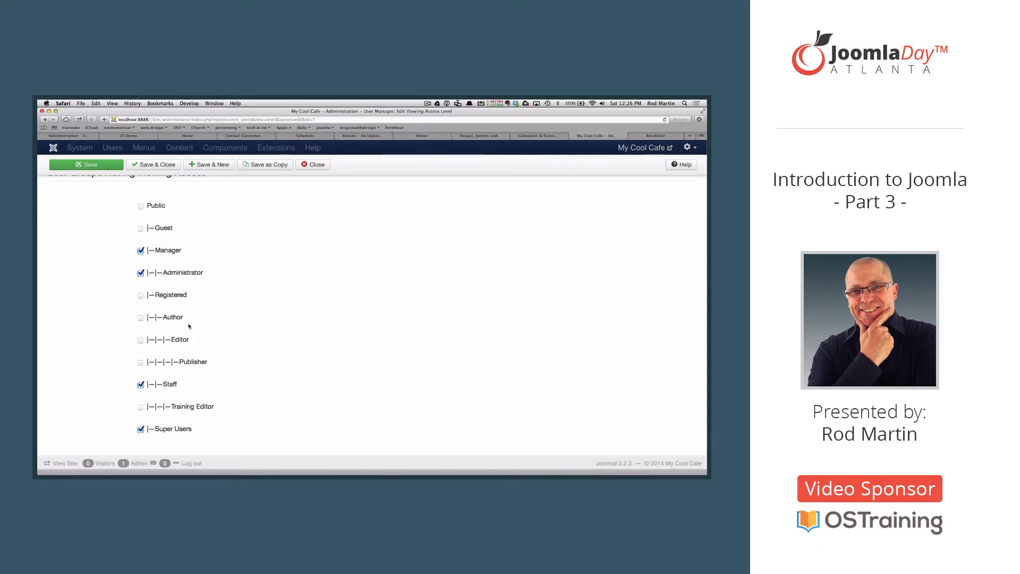
left_click(315, 165)
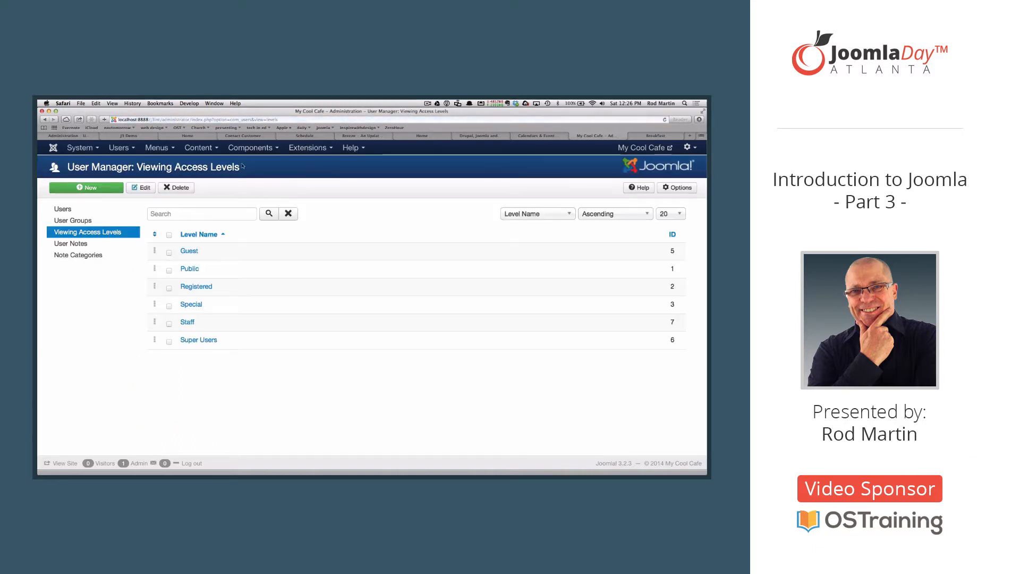
left_click(119, 148)
mouse_move(121, 175)
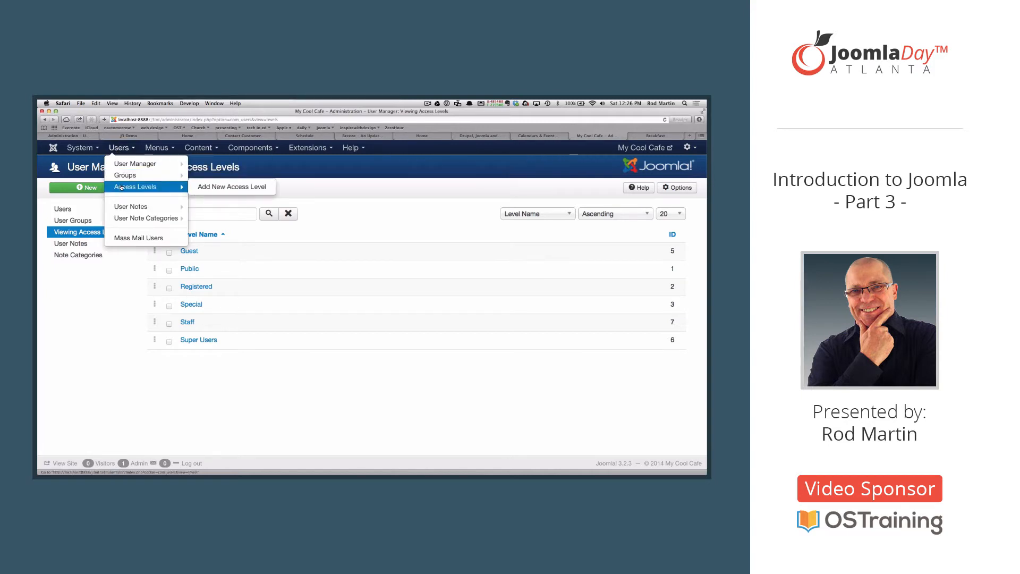
Step: Open the Training article category's permissions in the Category Manager
left_click(198, 147)
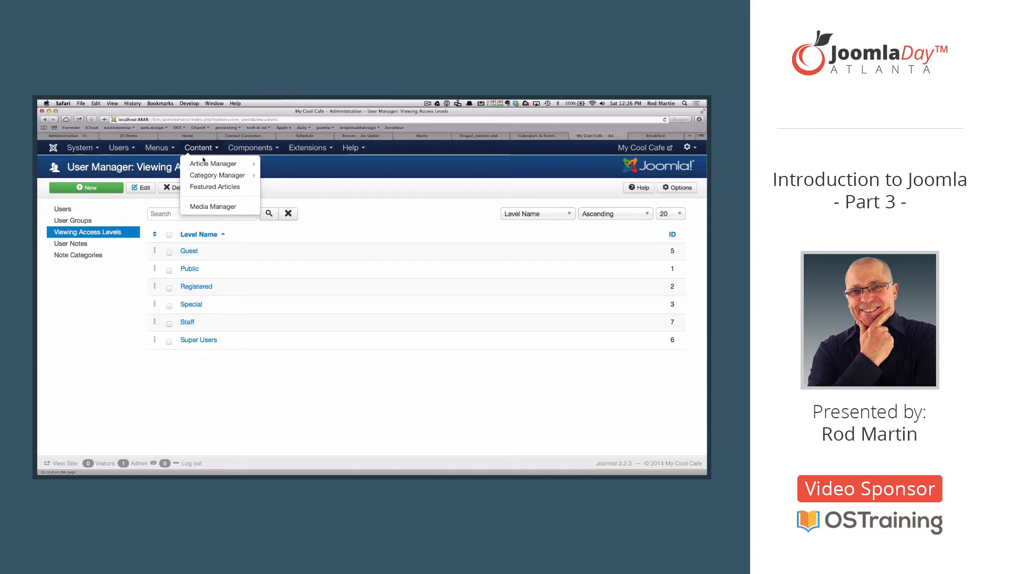
left_click(208, 176)
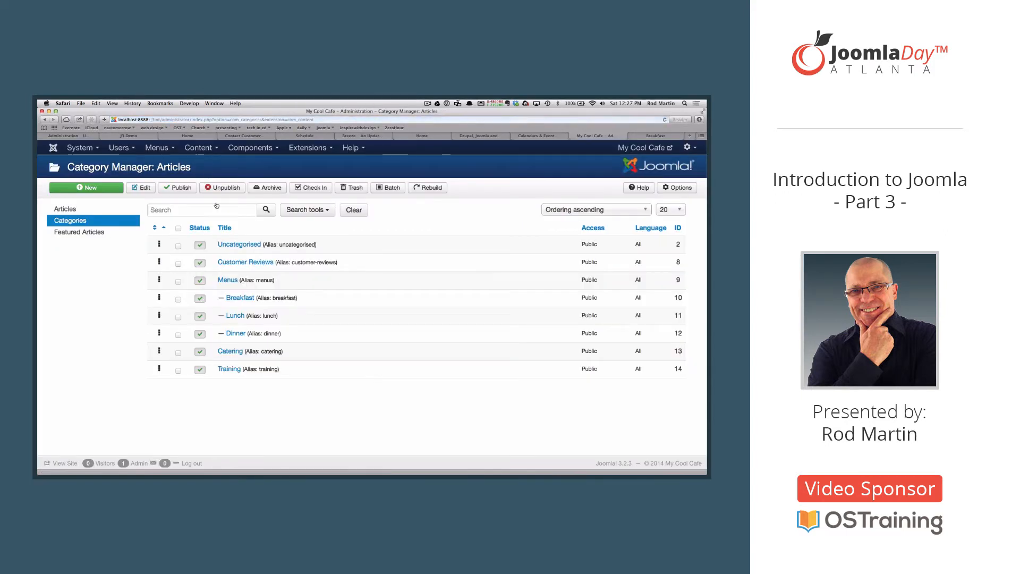
left_click(228, 369)
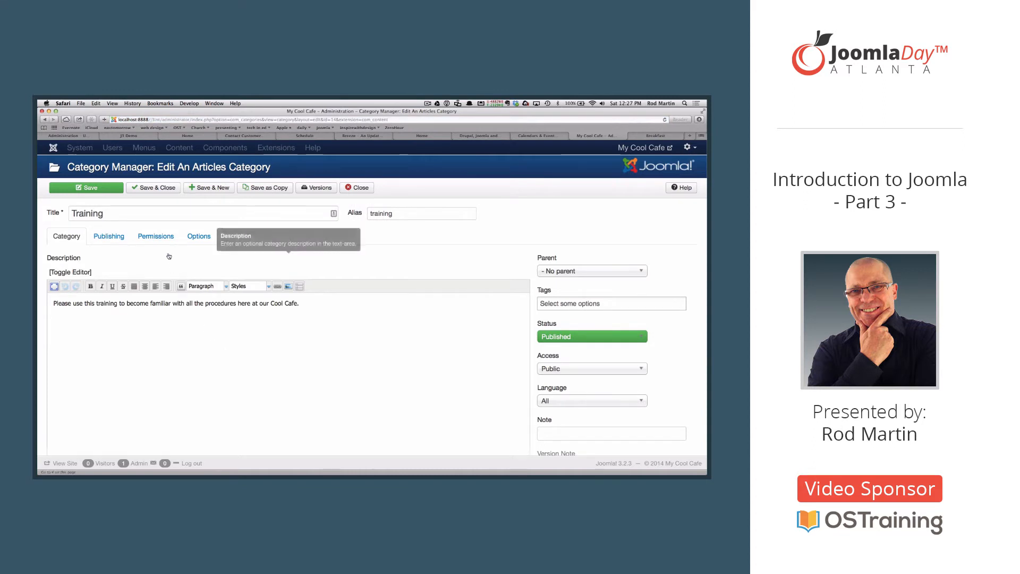
left_click(156, 237)
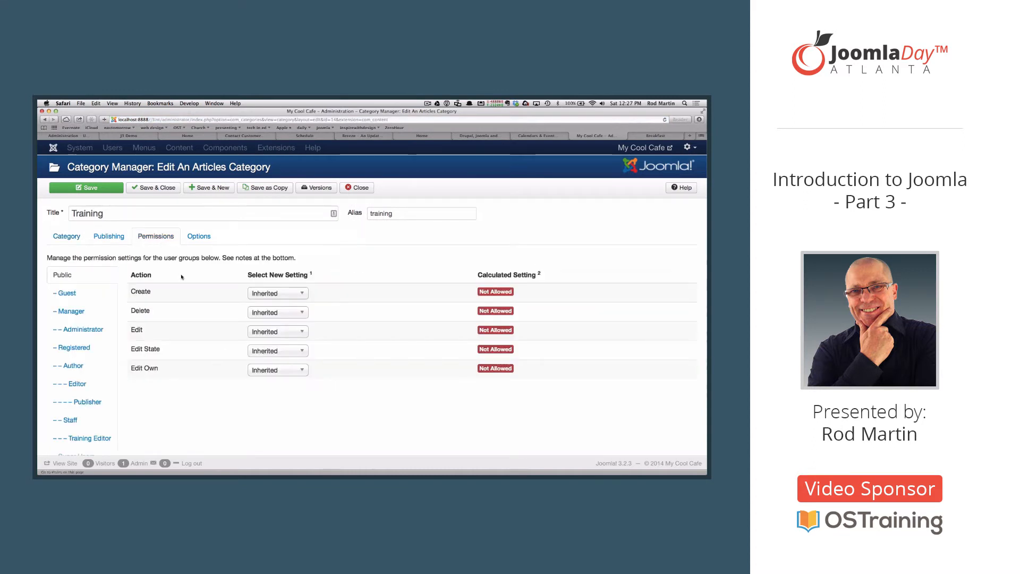
Step: Compare Staff and Training Editor permissions, with every Training Editor action Allowed, then return to Keynote
scroll(139, 330, "down", 3)
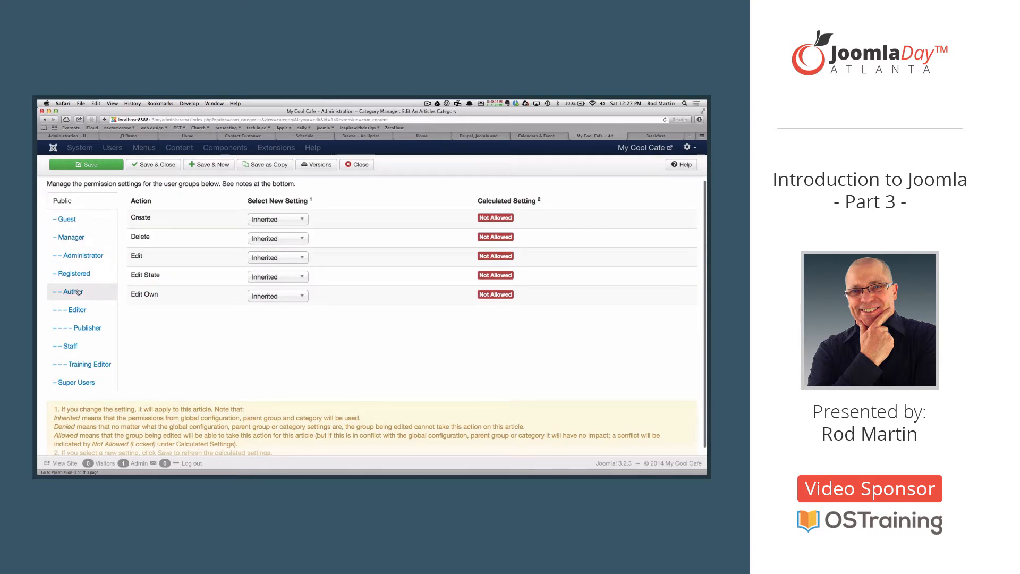
left_click(71, 348)
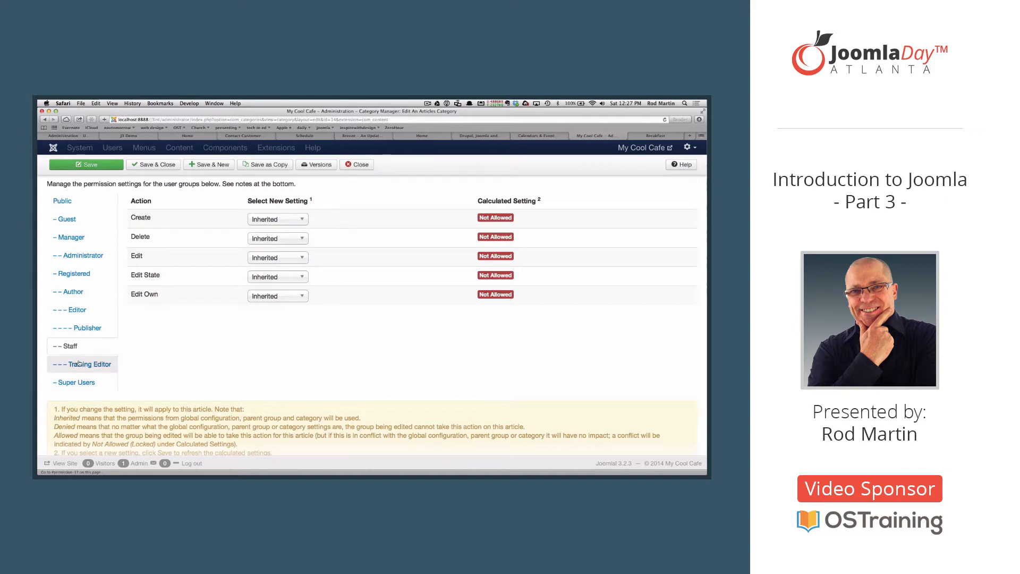
left_click(78, 362)
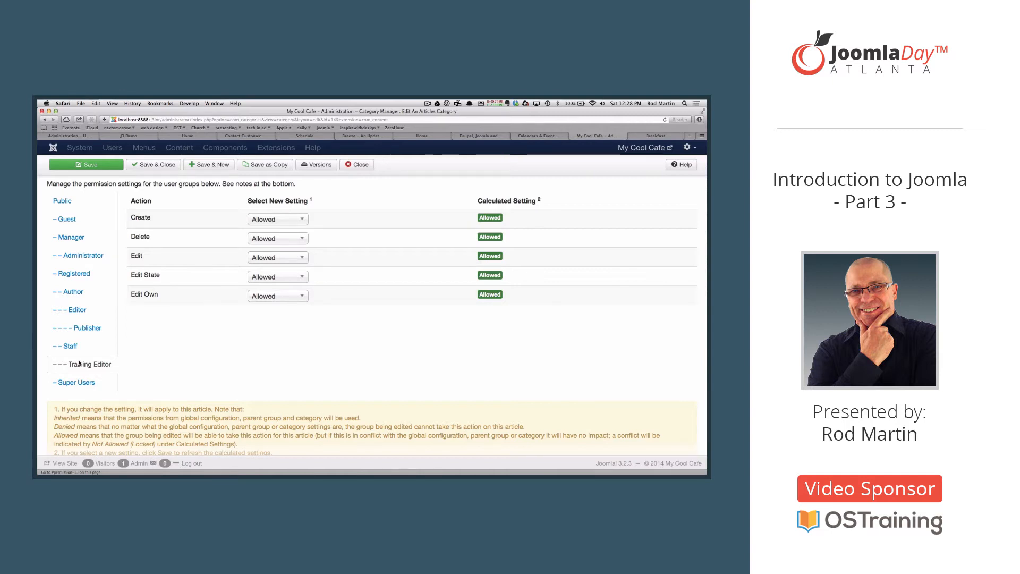
key("super")
key("super+Tab")
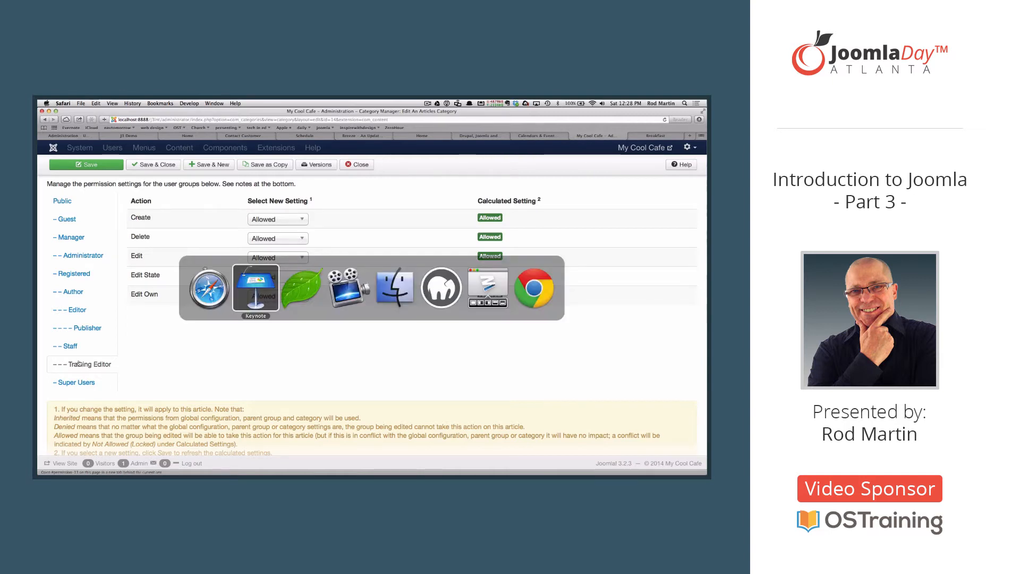